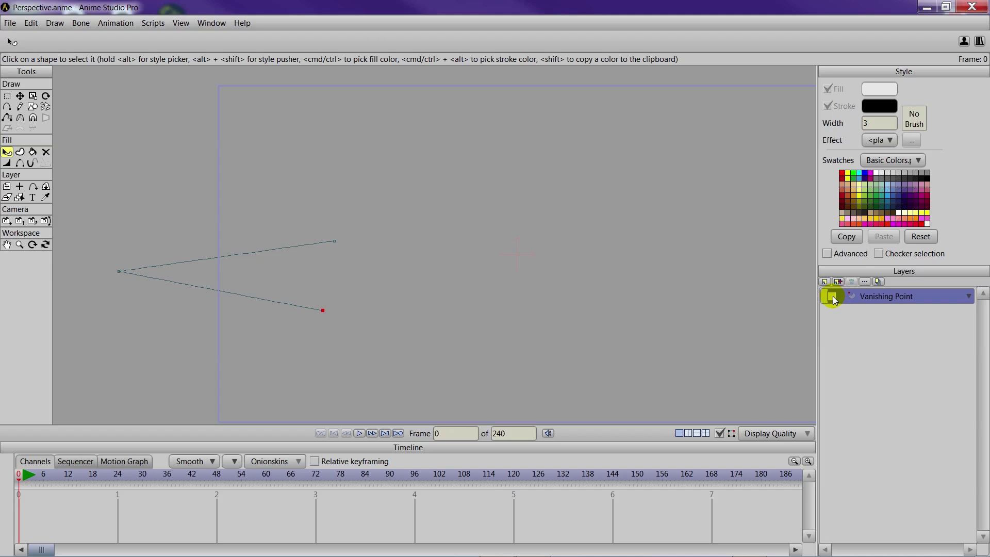
# Show the Vanishing Point layer, duplicate it as Vanishing Point 2, and add a new group layer.
pyautogui.click(833, 296)
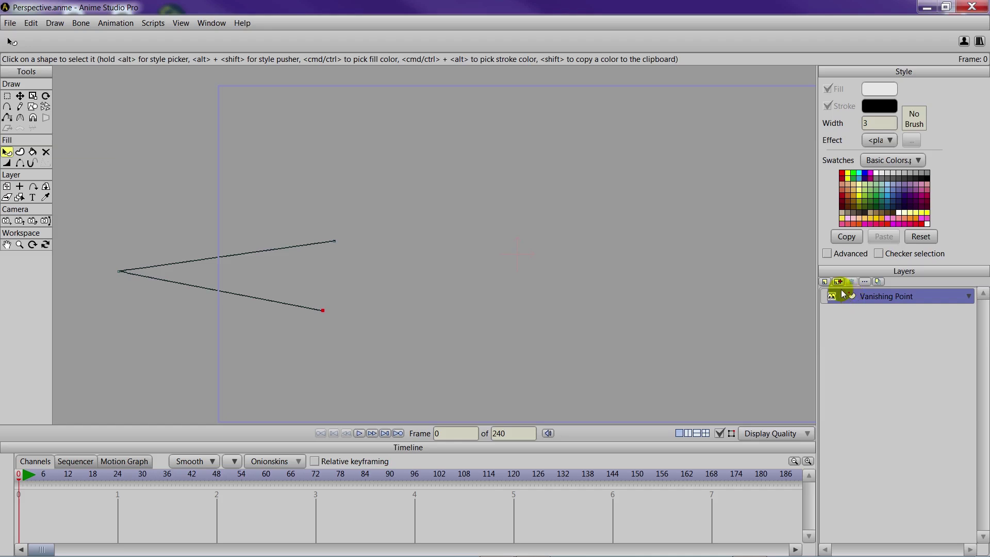
pyautogui.click(839, 282)
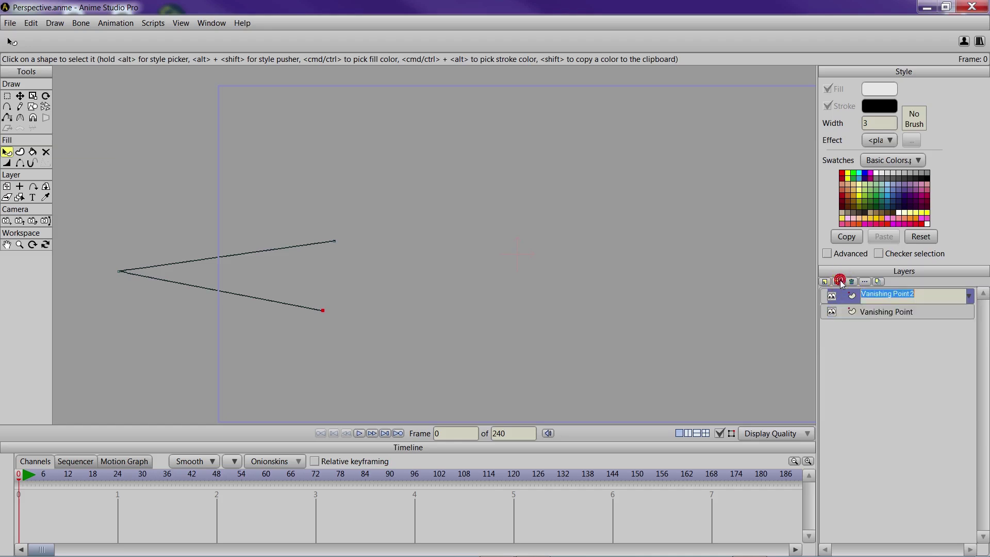
pyautogui.click(841, 312)
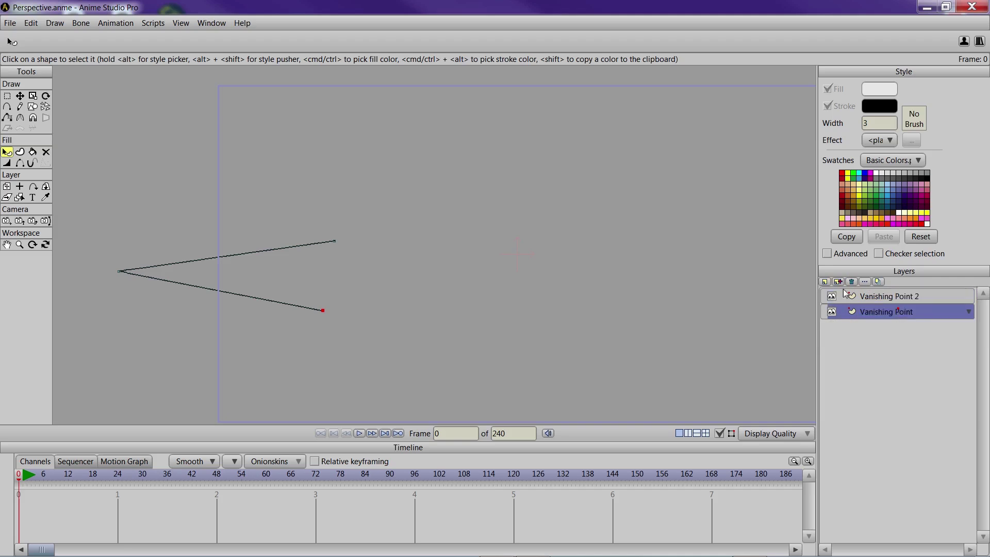
pyautogui.click(824, 281)
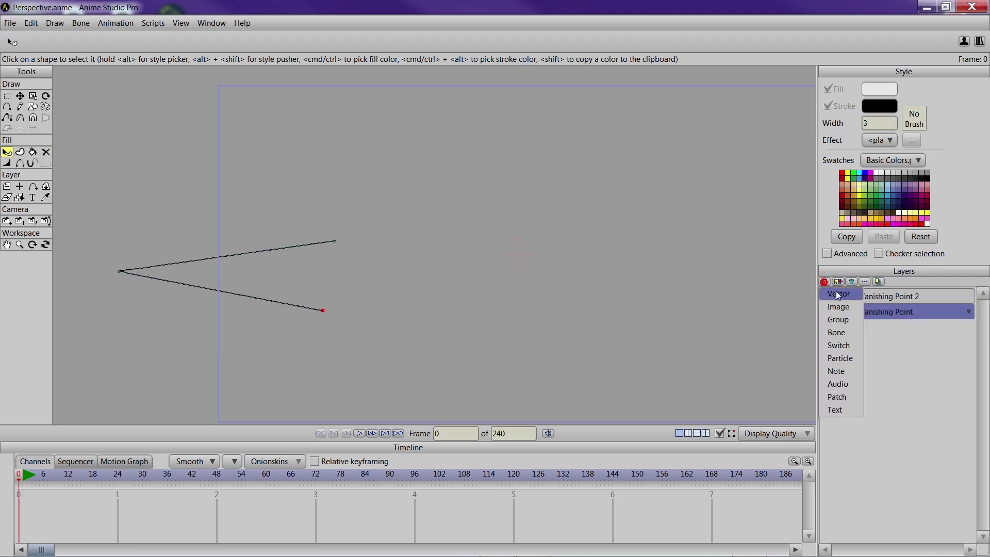
pyautogui.click(842, 317)
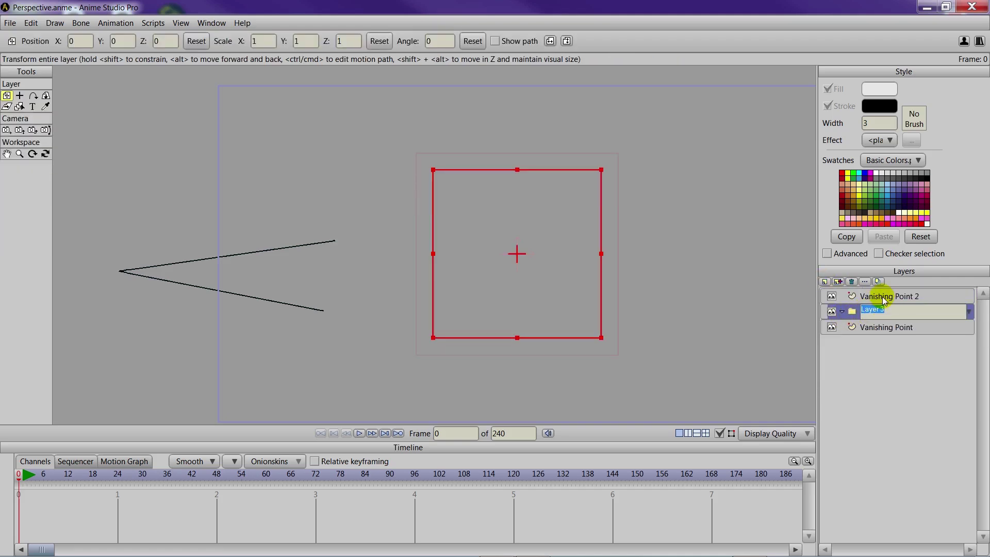
# Move Vanishing Point and Vanishing Point 2 into the group and rename it VP.
pyautogui.moveTo(883, 298)
pyautogui.mouseDown()
pyautogui.moveTo(886, 327)
pyautogui.moveTo(871, 309)
pyautogui.mouseUp()
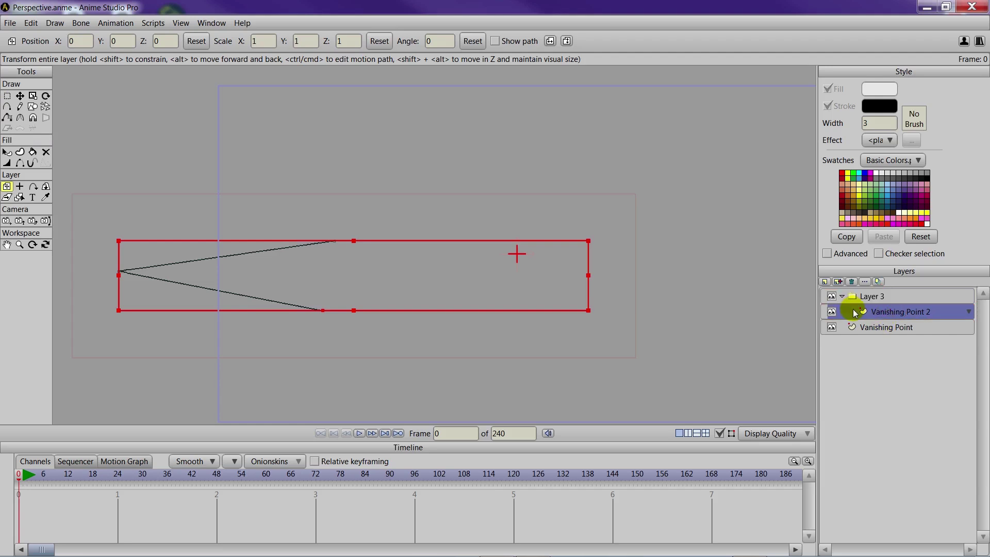
pyautogui.click(883, 328)
pyautogui.moveTo(887, 318); pyautogui.dragTo(886, 317)
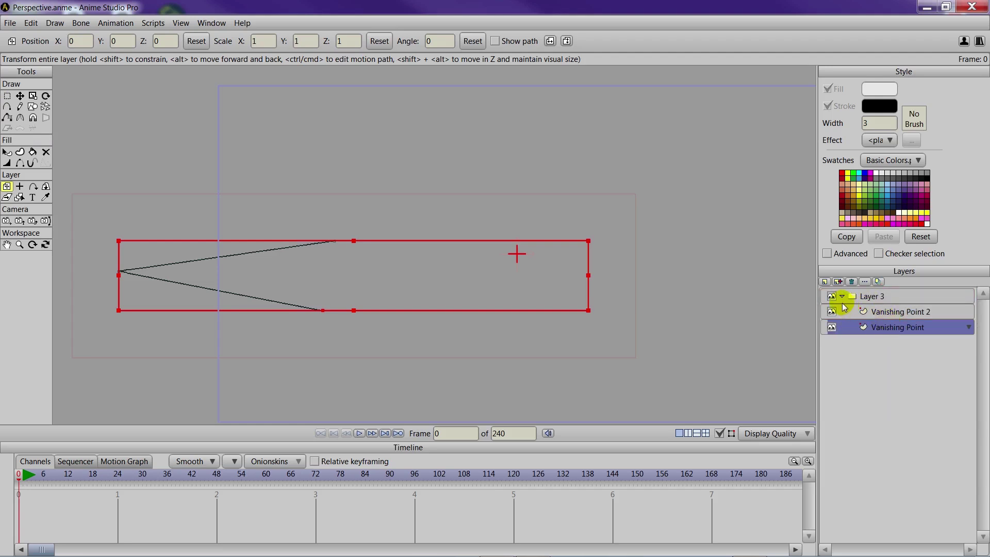
pyautogui.doubleClick(870, 296)
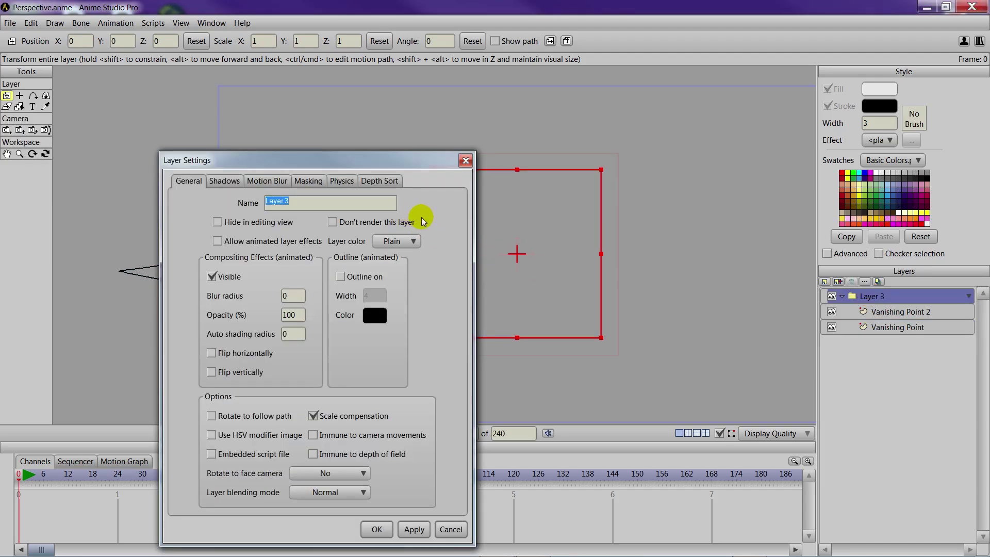
pyautogui.write('VP')
pyautogui.press('Return')
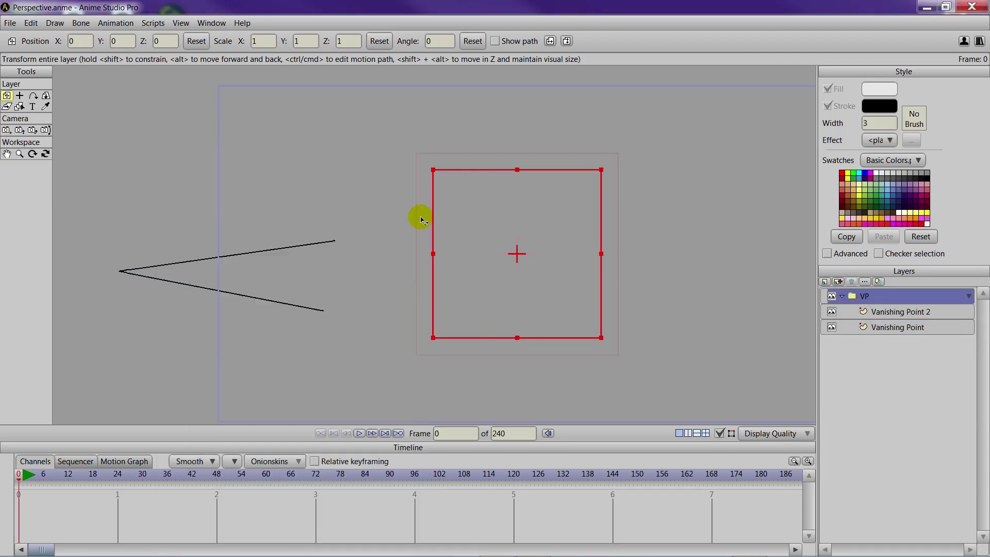
pyautogui.click(881, 330)
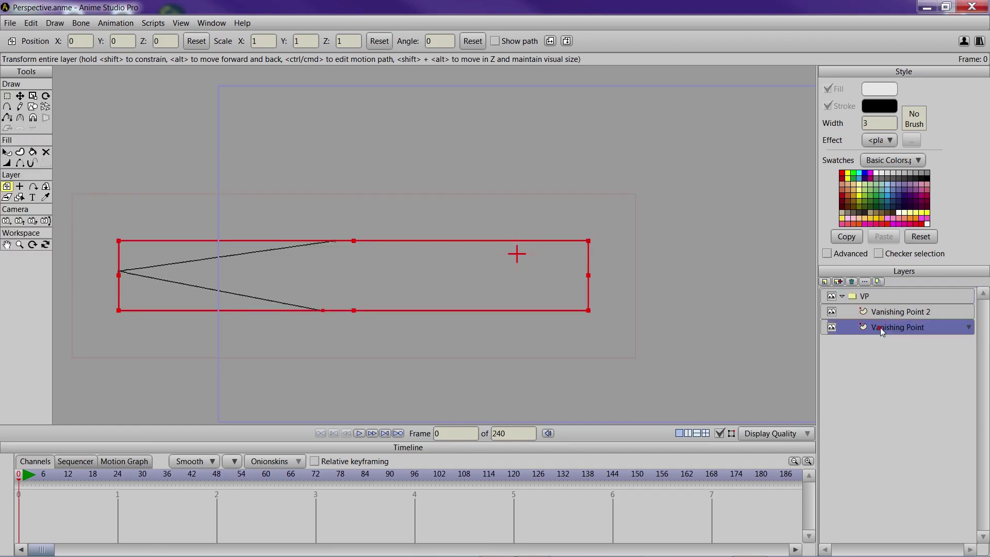
# Add a vector layer named Horizon Line and place it below the VP group.
pyautogui.click(846, 299)
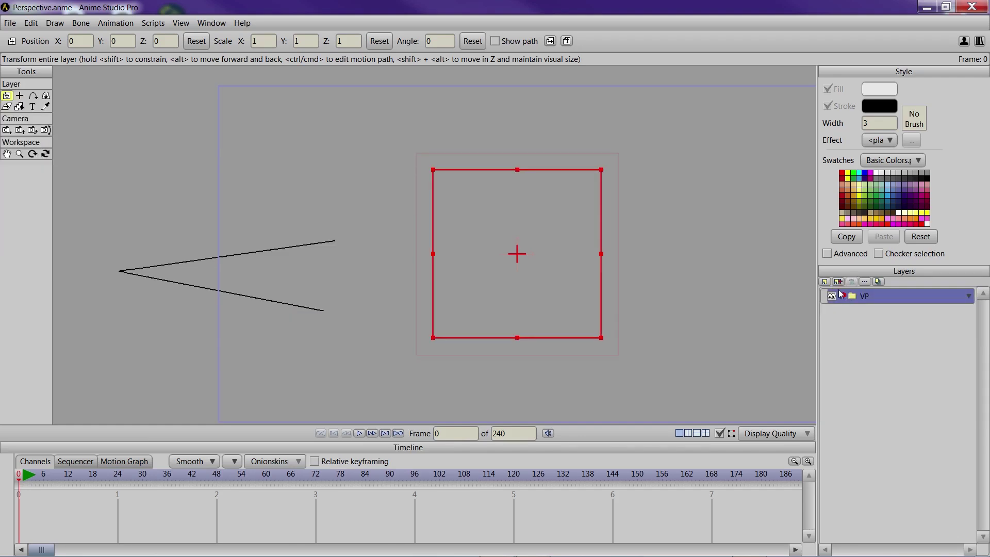
pyautogui.click(825, 281)
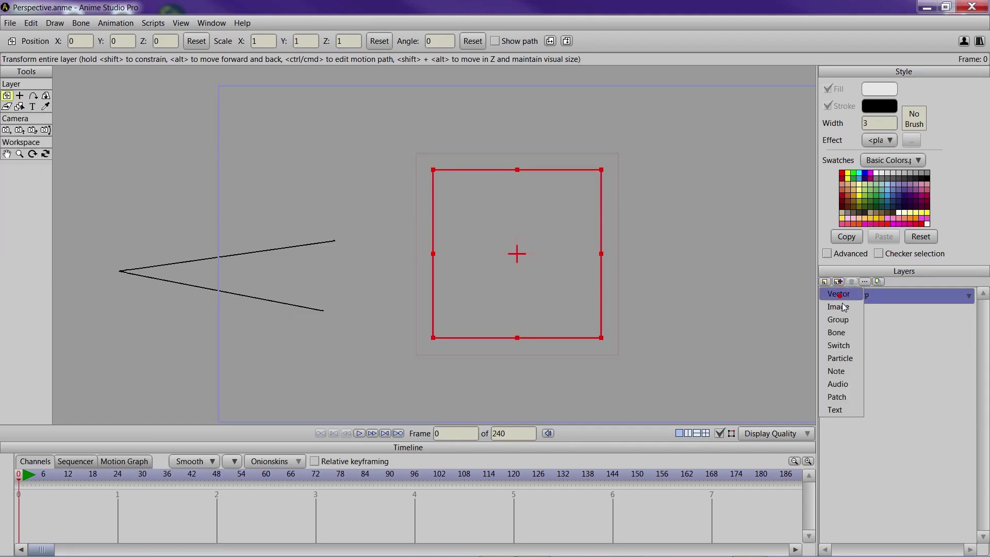
pyautogui.click(840, 295)
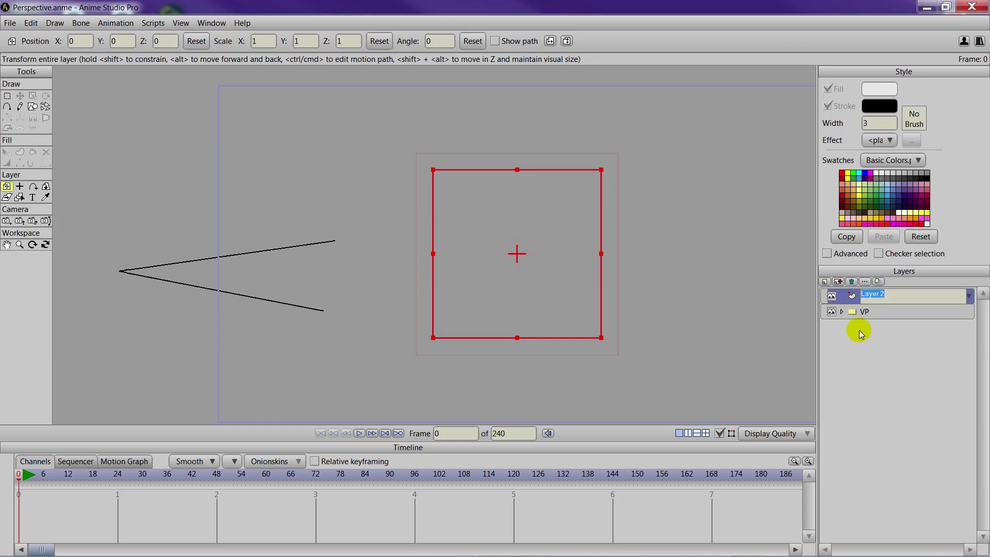
pyautogui.write('Horizon Line')
pyautogui.press('Return')
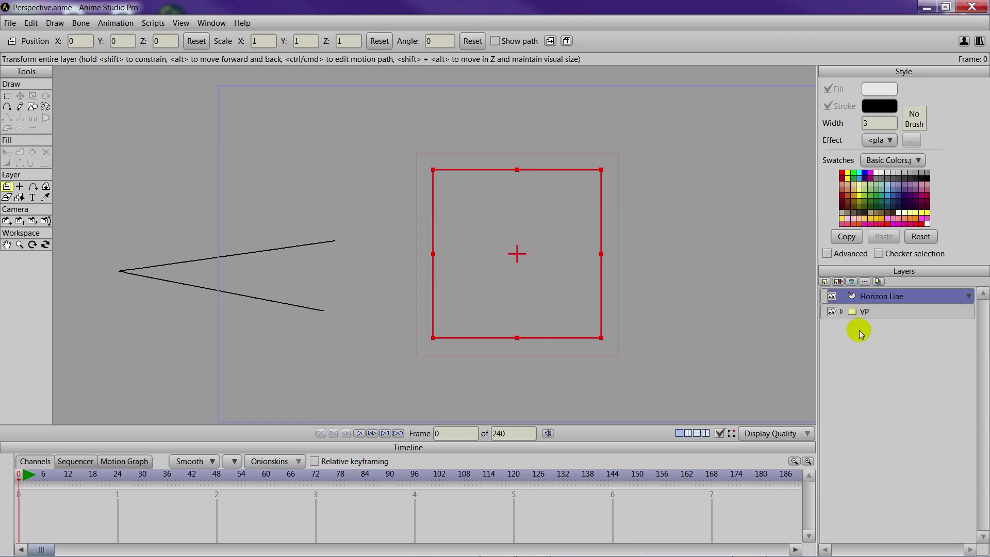
pyautogui.moveTo(865, 298); pyautogui.dragTo(863, 323)
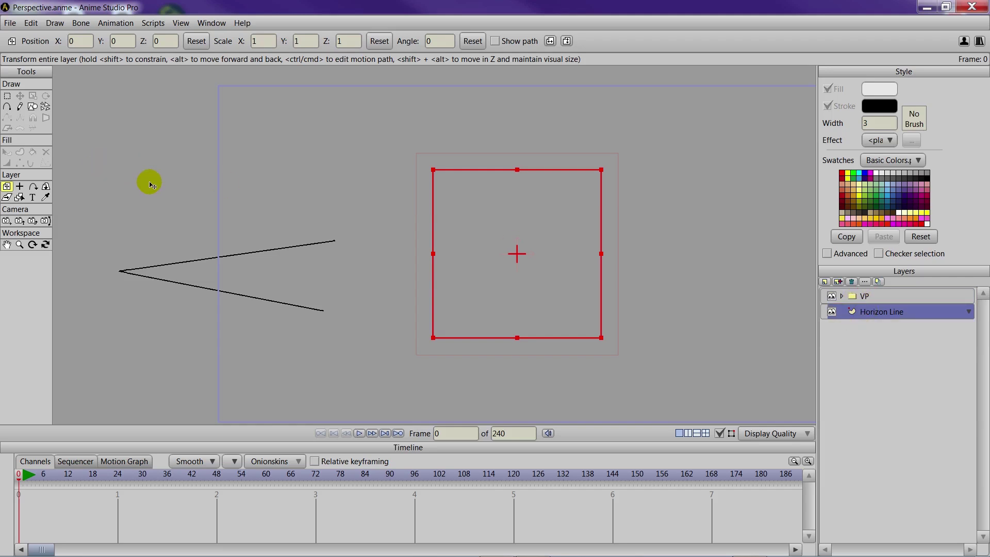
# Draw a horizontal line across the canvas through the vanishing point and make it a shape.
pyautogui.scroll(-3, 300, 256)
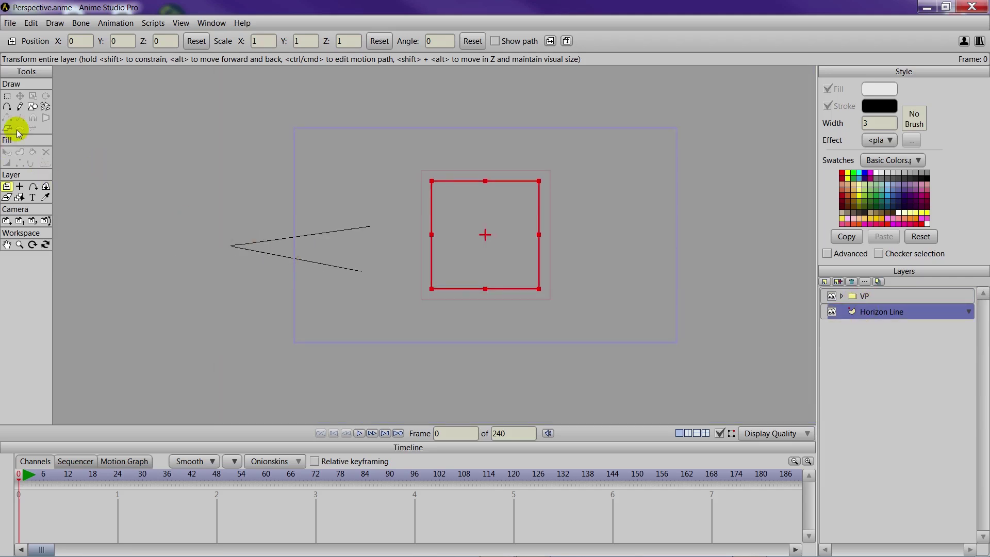
pyautogui.click(7, 106)
pyautogui.click(285, 248)
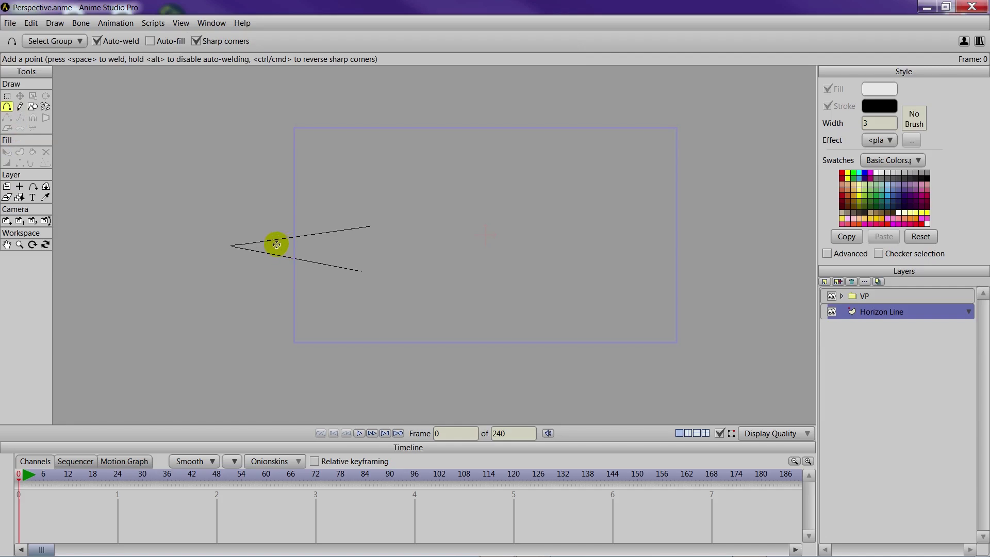
pyautogui.moveTo(187, 244); pyautogui.dragTo(761, 273)
pyautogui.click(20, 152)
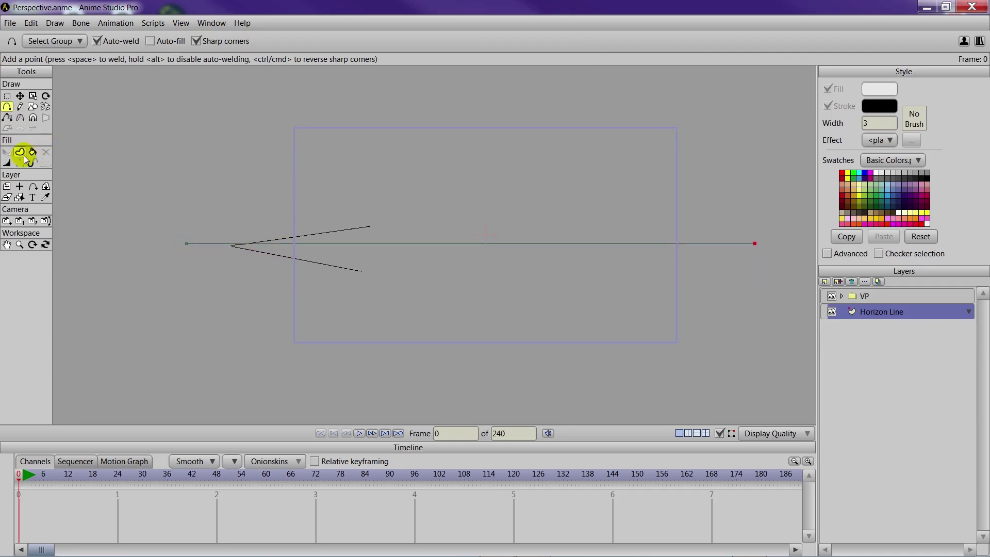
pyautogui.click(409, 246)
pyautogui.click(112, 41)
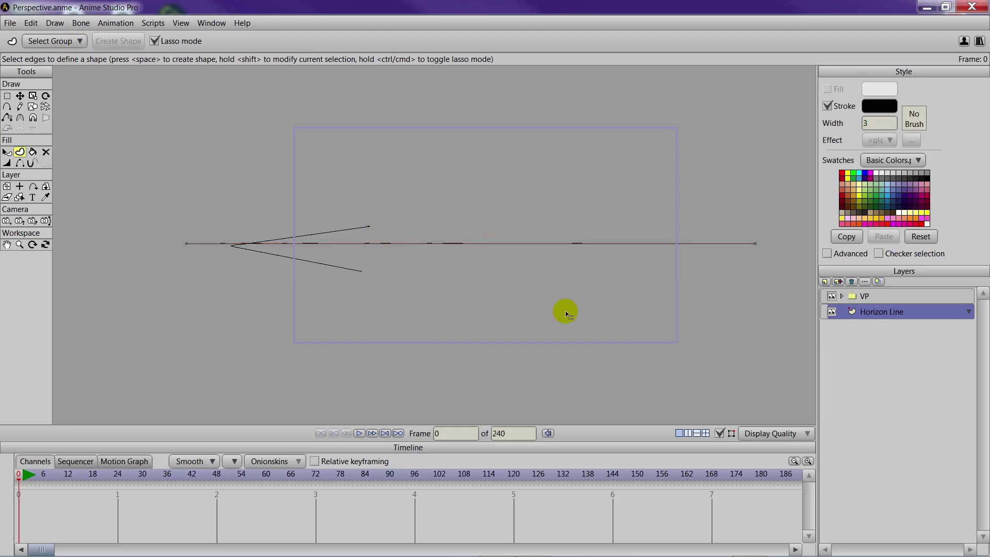
# Move the Vanishing Point layer's apex, where its lines meet, up onto the horizon line.
pyautogui.click(842, 294)
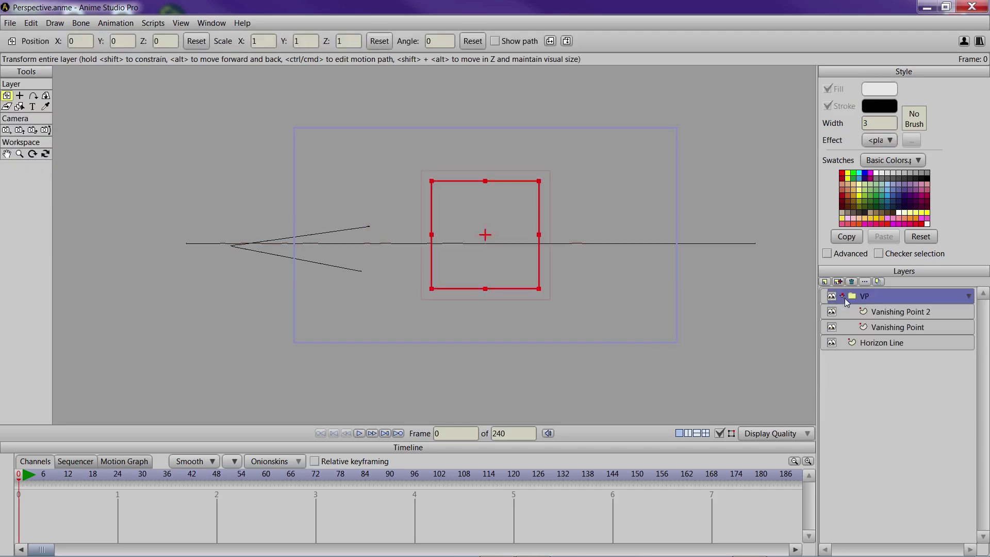
pyautogui.click(890, 313)
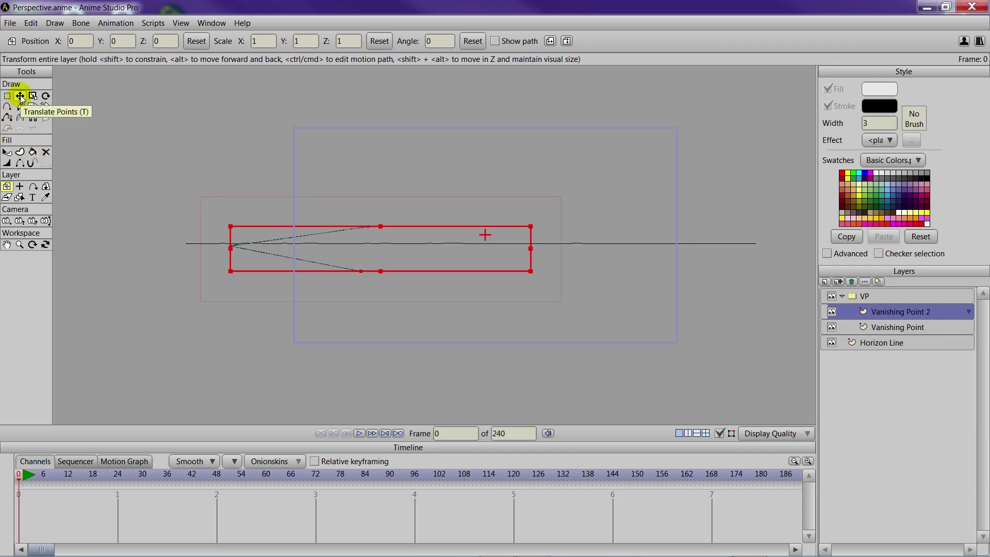
pyautogui.click(909, 330)
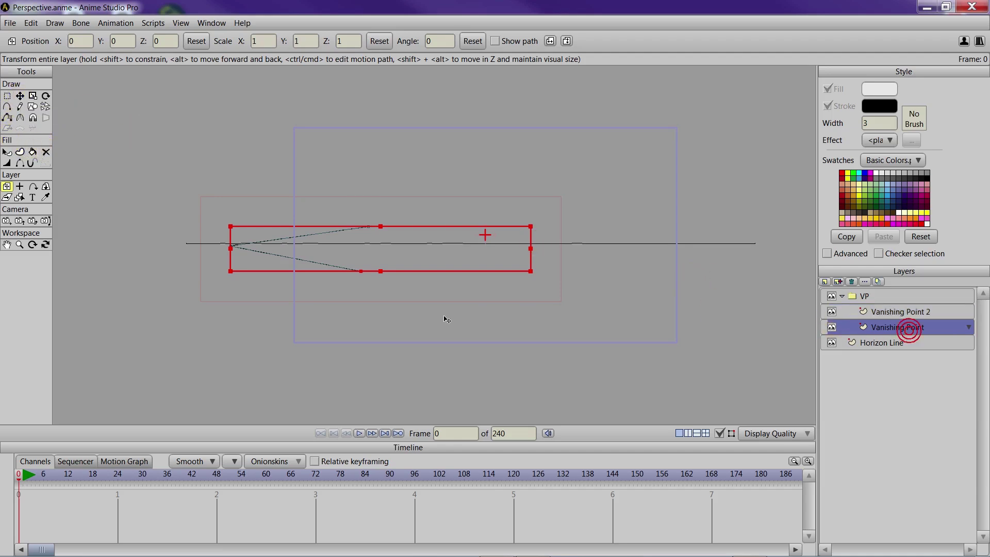
pyautogui.moveTo(341, 318); pyautogui.dragTo(458, 332)
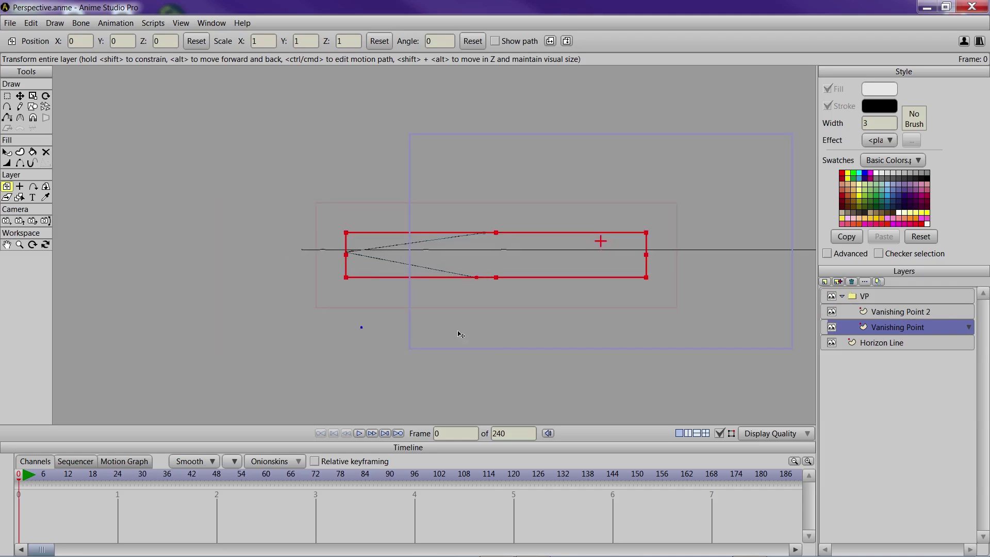
pyautogui.scroll(3, 457, 331)
pyautogui.click(19, 96)
pyautogui.click(282, 256)
pyautogui.click(283, 259)
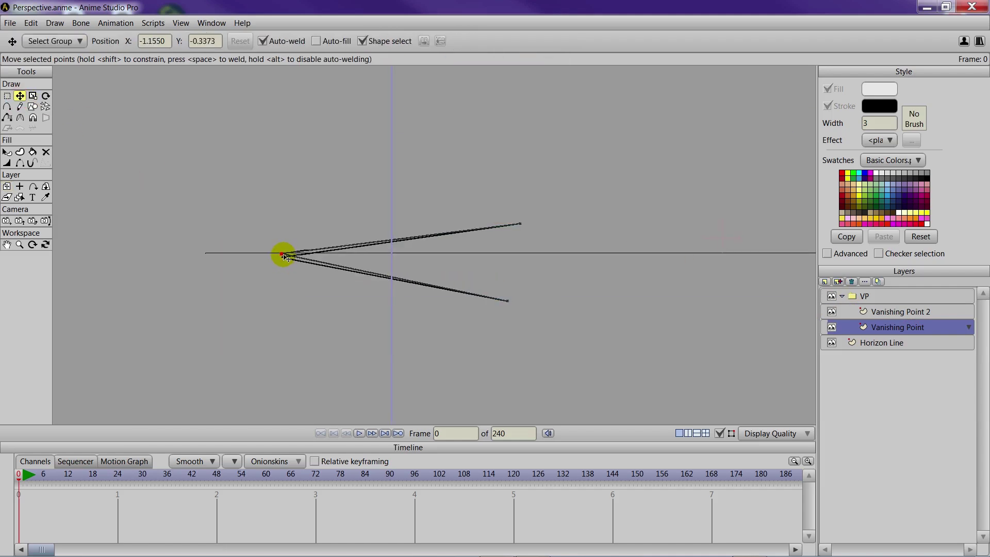
pyautogui.scroll(3, 289, 272)
pyautogui.moveTo(288, 272); pyautogui.dragTo(607, 281)
pyautogui.scroll(3, 394, 287)
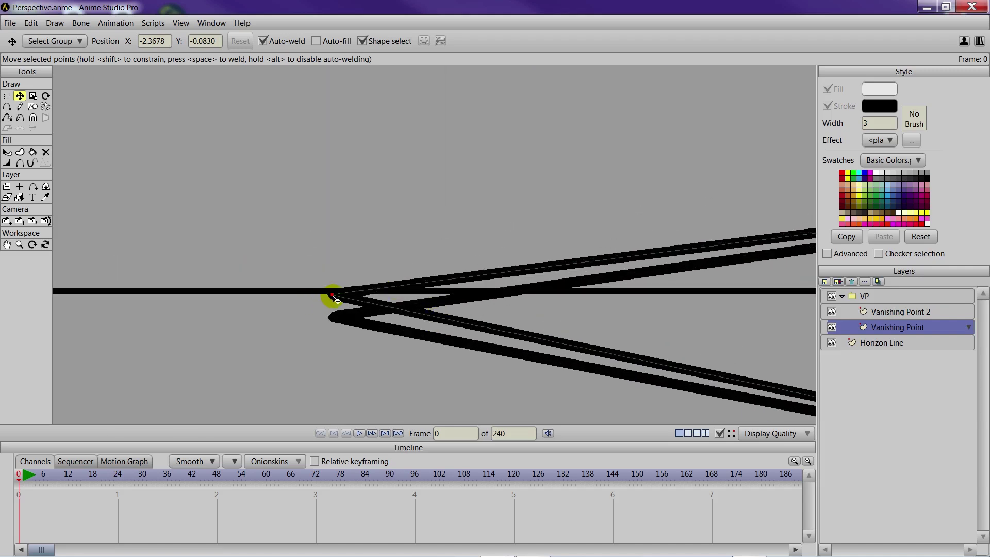
pyautogui.moveTo(333, 297); pyautogui.dragTo(332, 293)
# Set the upper converging line's stroke width to 3.
pyautogui.click(8, 152)
pyautogui.click(491, 274)
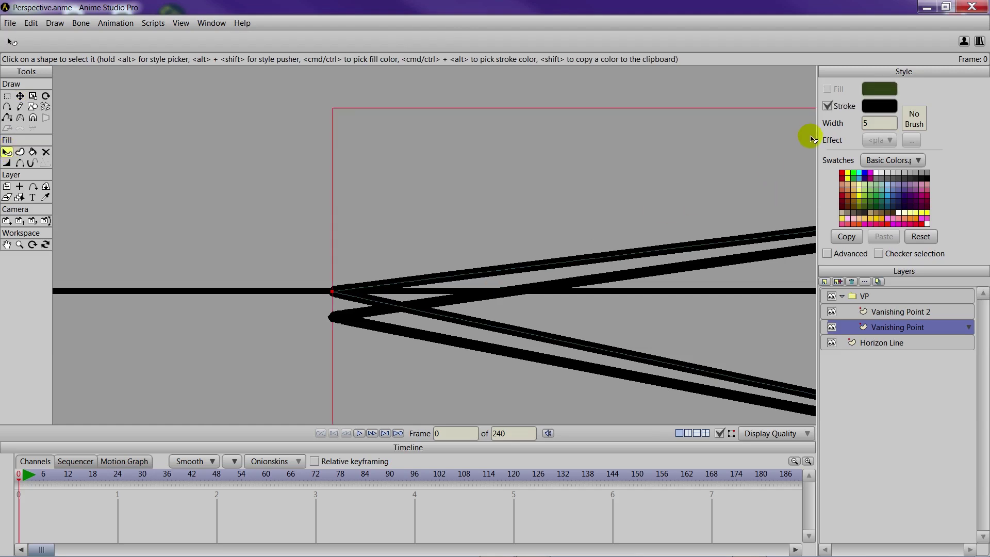
pyautogui.doubleClick(878, 124)
pyautogui.write('3')
pyautogui.press('Return')
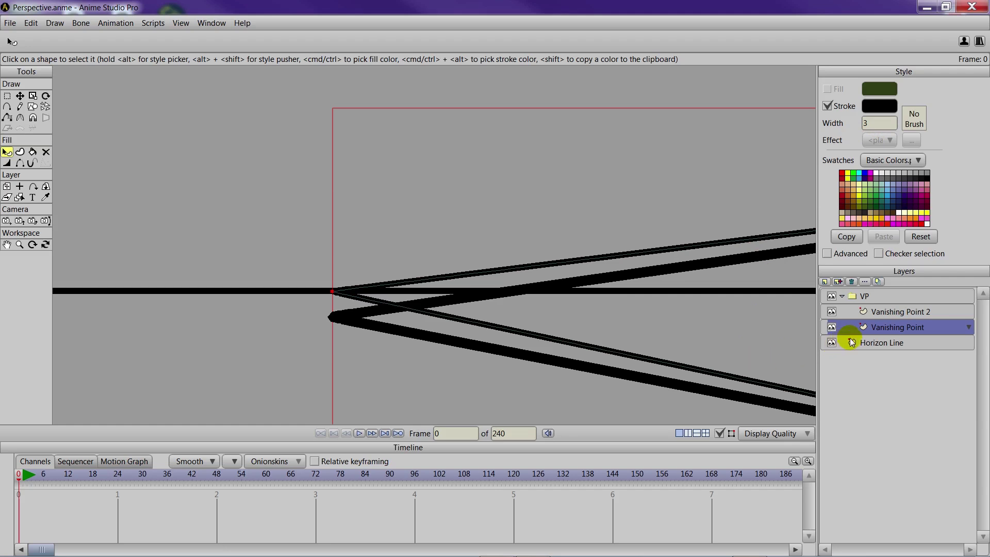
# Set the stroke width of Vanishing Point 2's converging lines to 3.
pyautogui.click(879, 314)
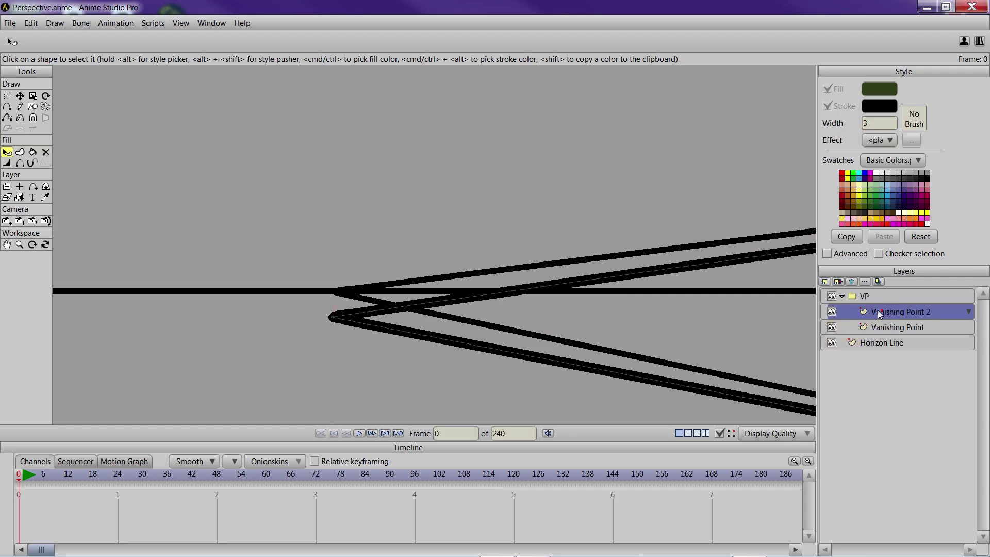
pyautogui.click(446, 306)
pyautogui.doubleClick(878, 124)
pyautogui.write('3')
pyautogui.press('Return')
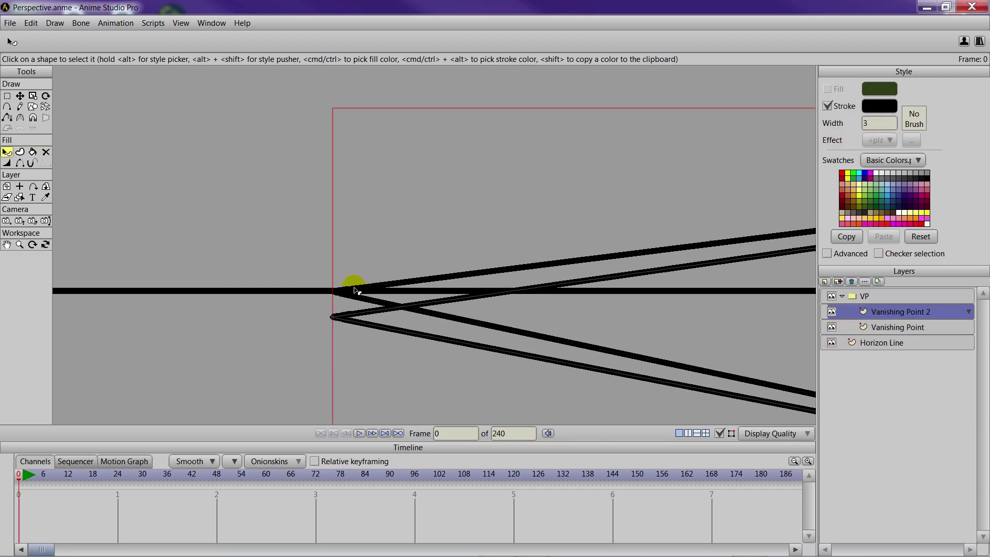
# Lift the copy's apex onto the horizon and slide the V to the horizon's right end.
pyautogui.click(19, 95)
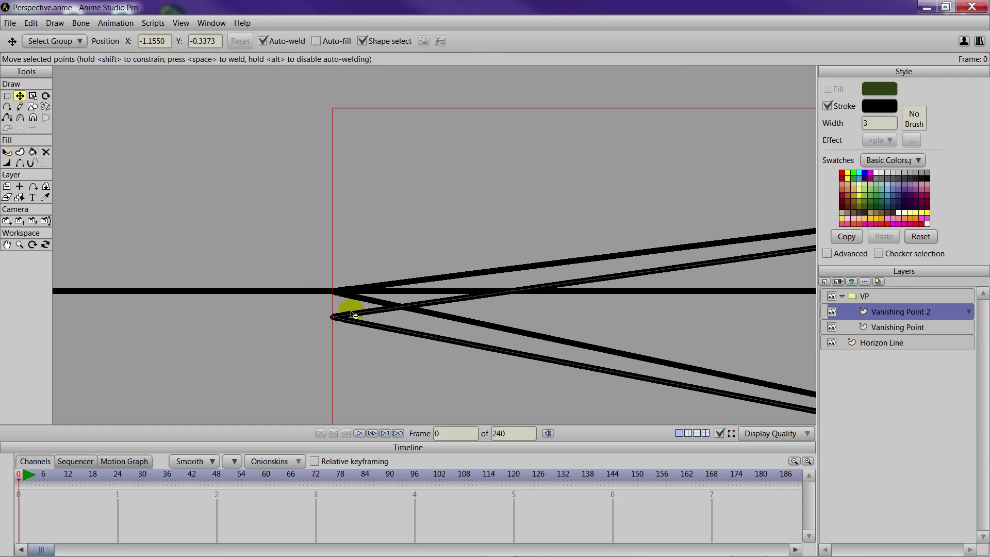
pyautogui.click(335, 319)
pyautogui.moveTo(334, 316); pyautogui.dragTo(336, 295)
pyautogui.scroll(-3, 360, 323)
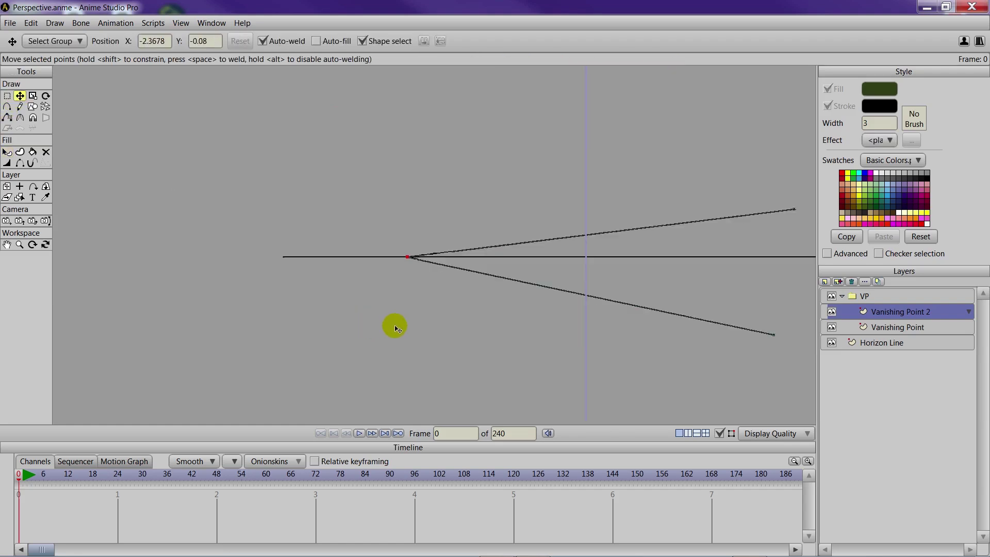
pyautogui.moveTo(172, 223); pyautogui.dragTo(822, 250)
pyautogui.moveTo(649, 320); pyautogui.dragTo(466, 323)
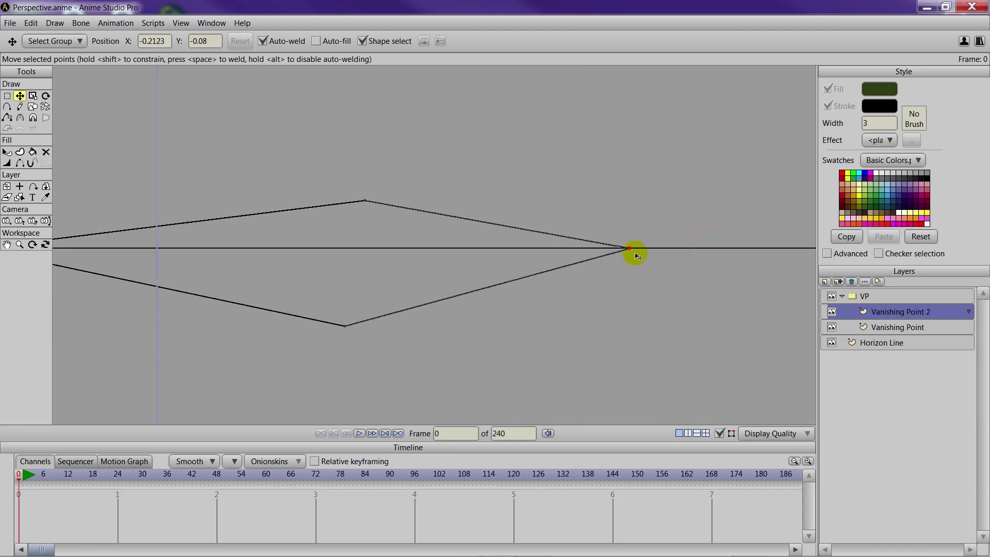
pyautogui.doubleClick(586, 239)
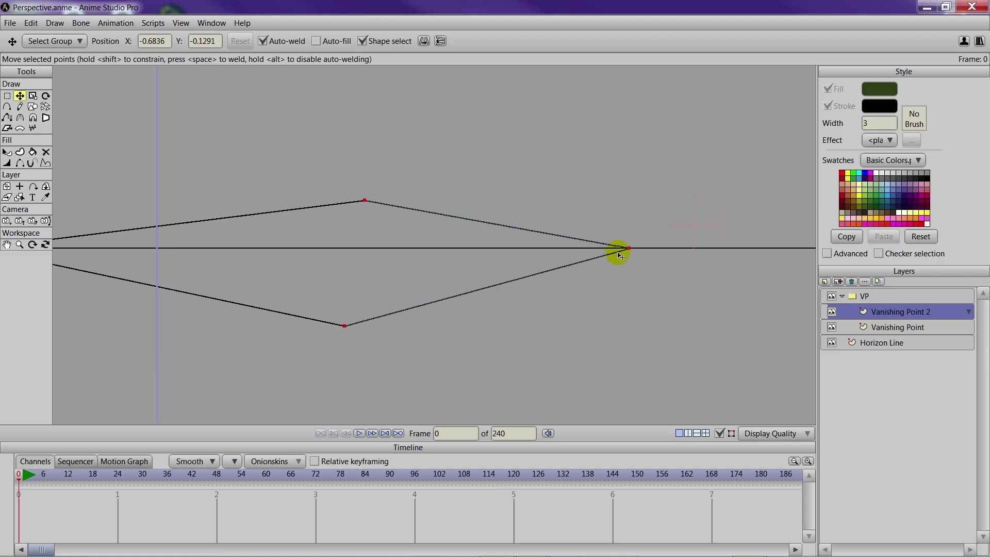
pyautogui.moveTo(619, 249); pyautogui.dragTo(754, 249)
pyautogui.scroll(-5, 612, 296)
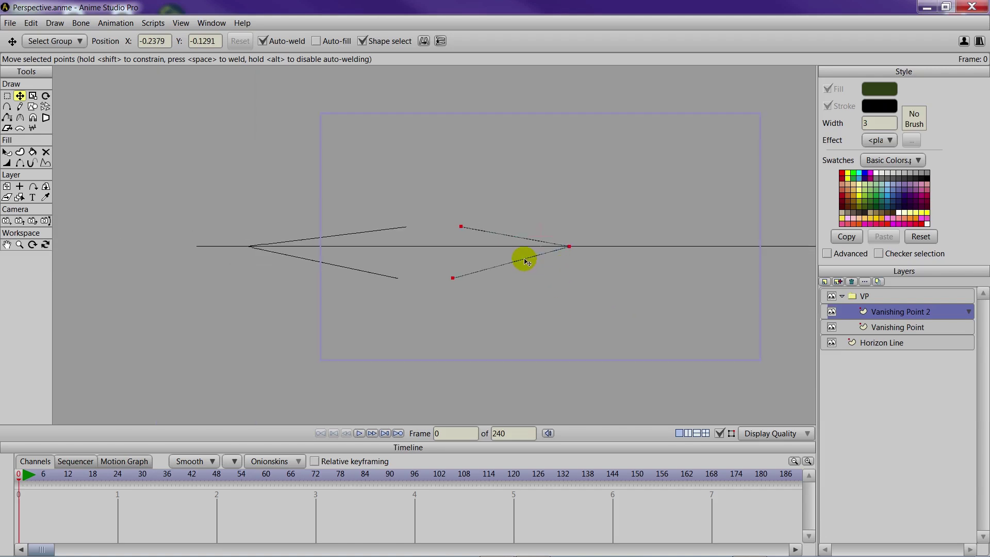
pyautogui.moveTo(526, 262); pyautogui.dragTo(751, 261)
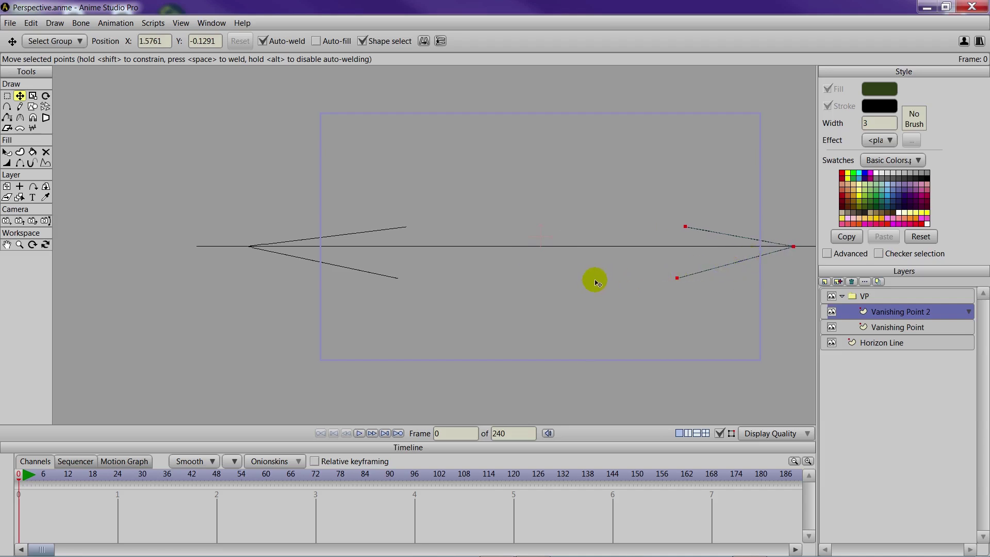
# Add a vector Layer 3 and draw a rectangle straddling the horizon line.
pyautogui.click(892, 342)
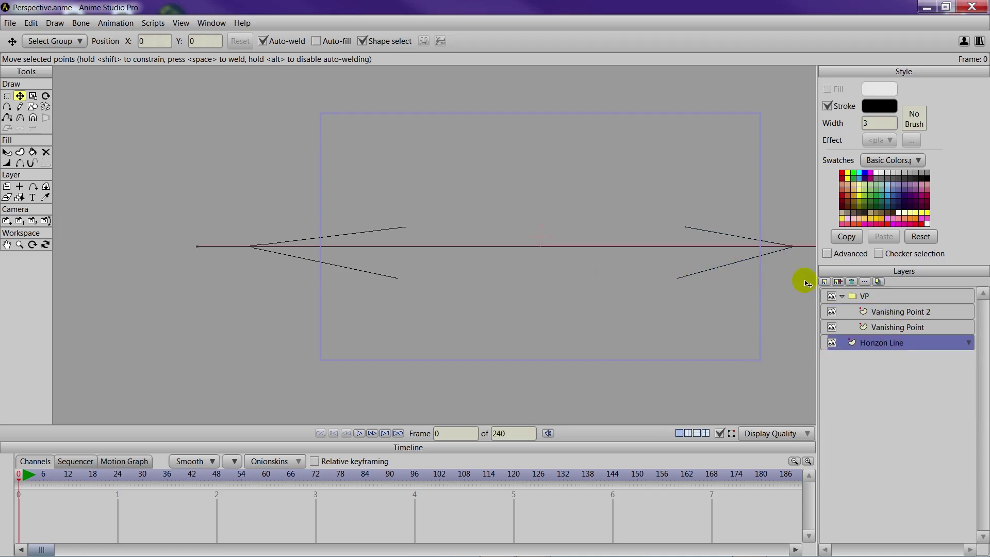
pyautogui.click(825, 281)
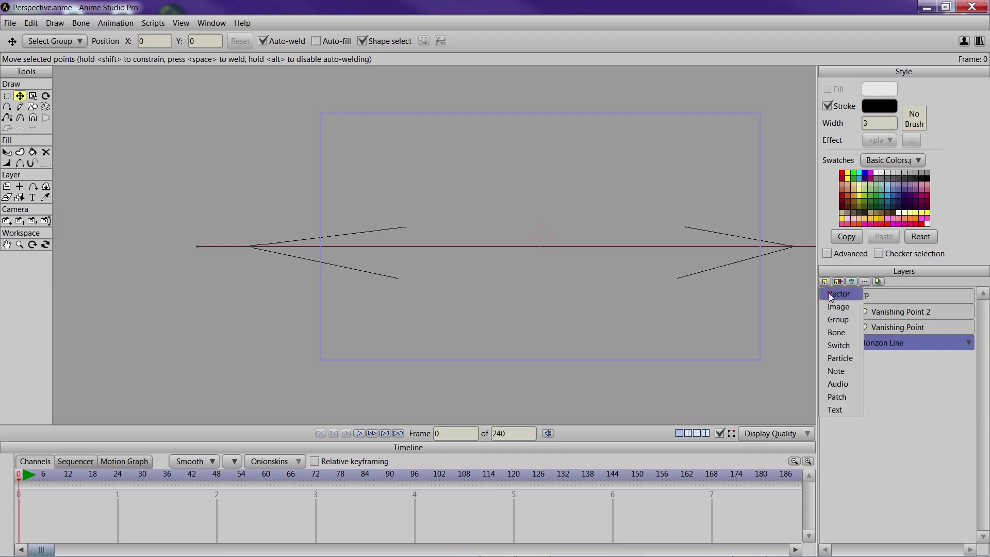
pyautogui.click(837, 294)
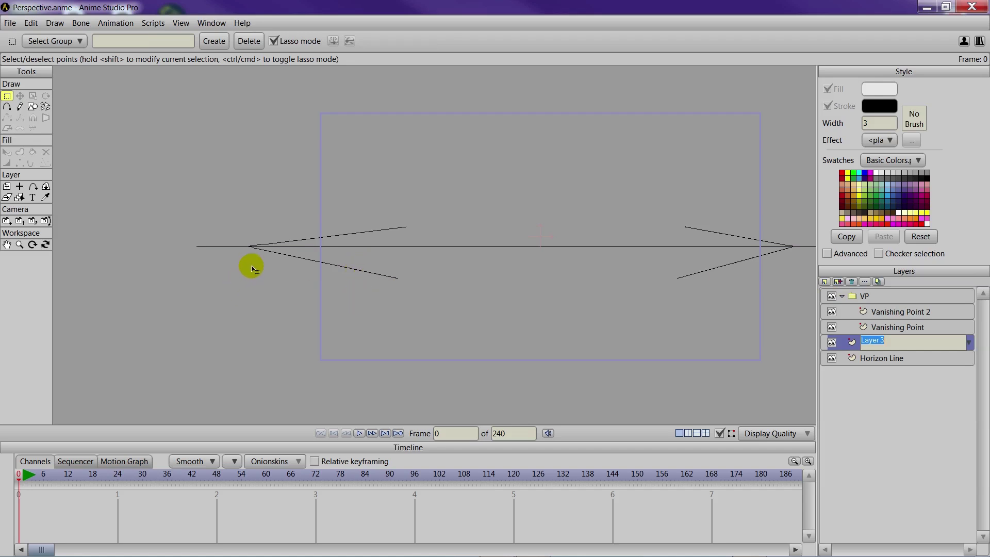
pyautogui.click(33, 106)
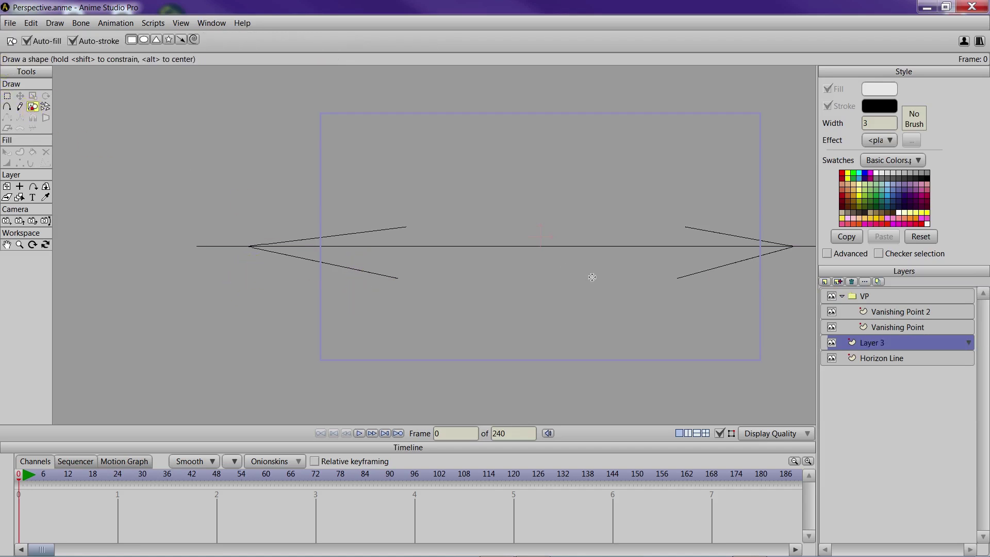
pyautogui.moveTo(527, 222)
pyautogui.mouseDown()
pyautogui.moveTo(553, 276)
pyautogui.moveTo(603, 280)
pyautogui.mouseUp()
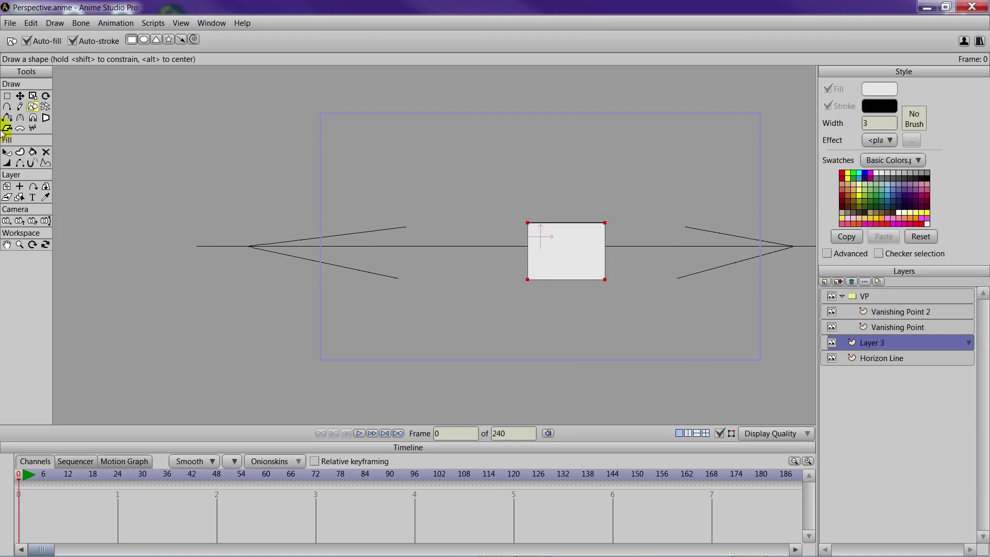
# Give the rectangle a beige fill and a greyish-brown outline.
pyautogui.click(6, 152)
pyautogui.click(553, 248)
pyautogui.click(844, 219)
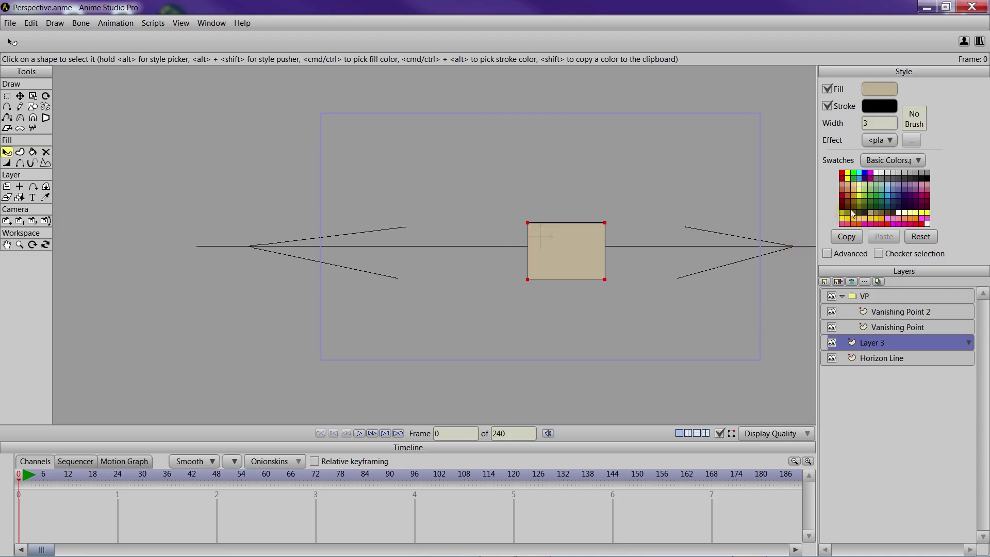
pyautogui.keyDown('alt'); pyautogui.click(849, 218); pyautogui.keyUp('alt')
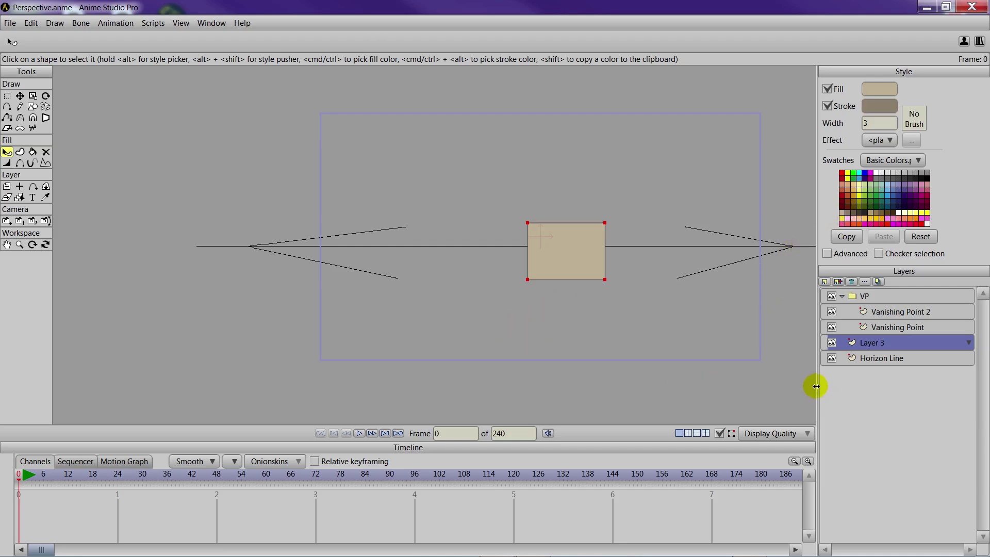
# Select the Vanishing Point 2 layer for point editing.
pyautogui.click(877, 308)
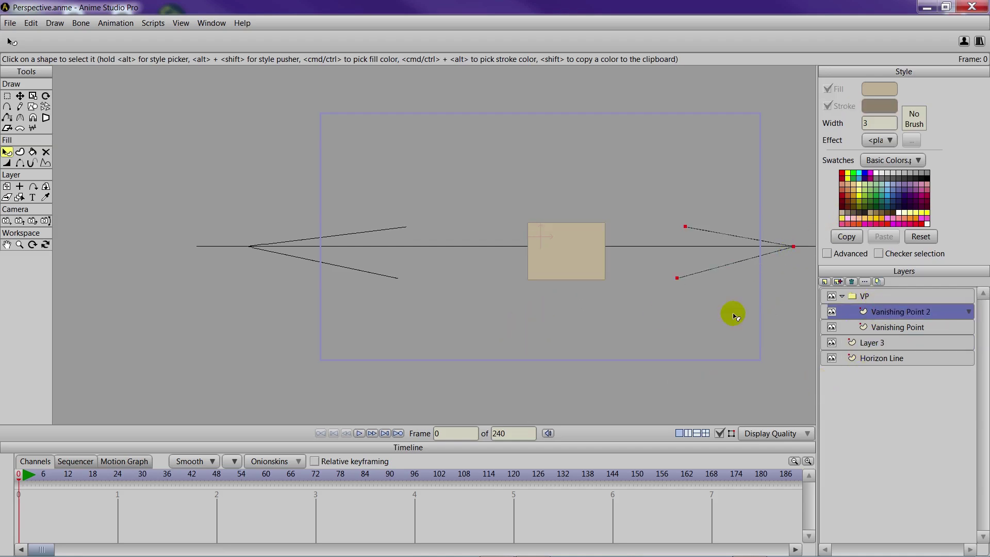
pyautogui.click(20, 96)
pyautogui.scroll(2, 345, 289)
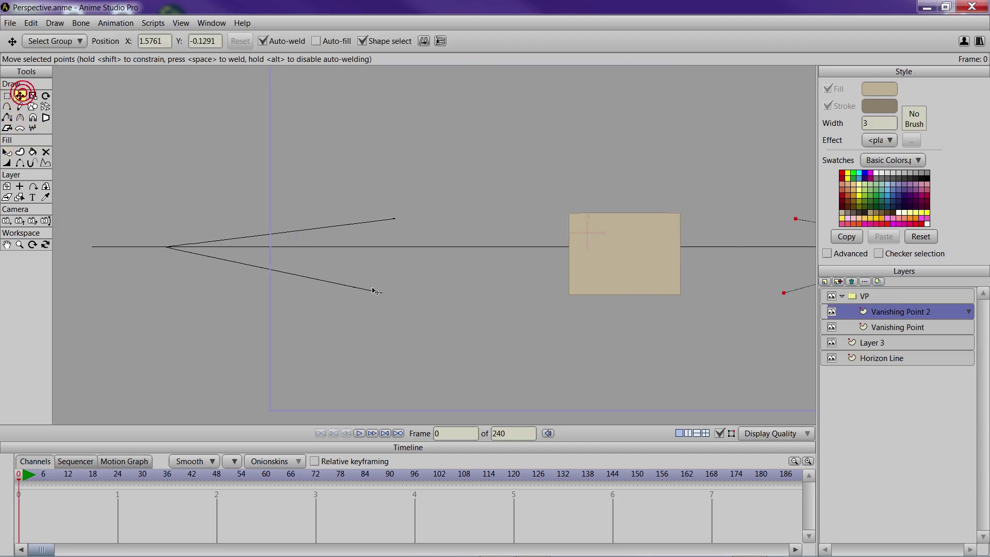
# Drag Vanishing Point 2's line ends left through the rectangle's top-left and bottom-left corners.
pyautogui.moveTo(384, 285); pyautogui.dragTo(243, 258)
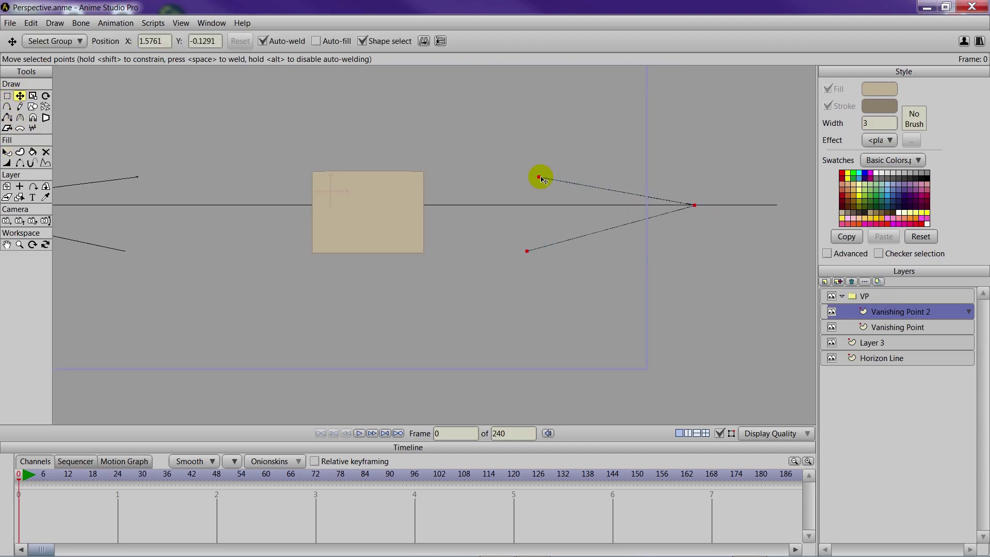
pyautogui.moveTo(539, 177); pyautogui.dragTo(268, 169)
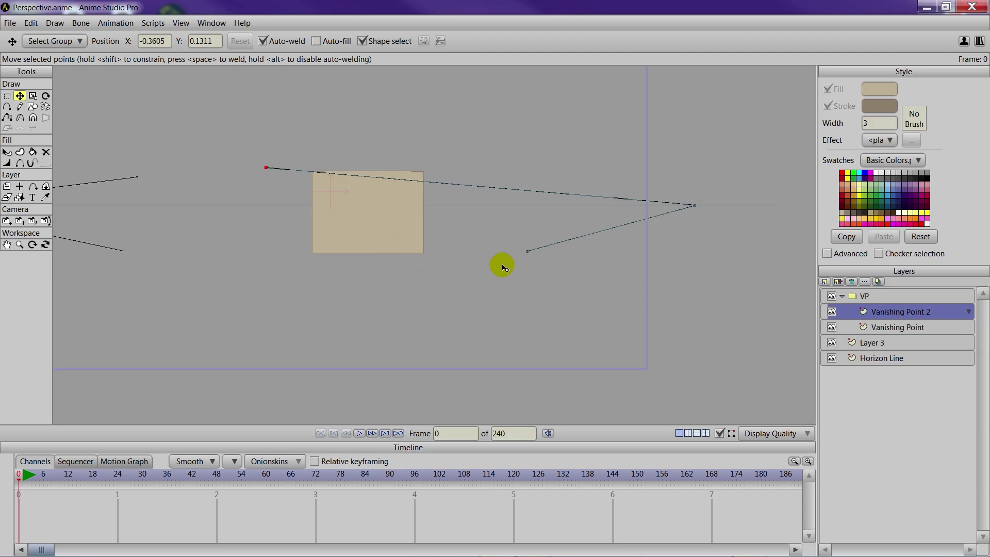
pyautogui.scroll(3, 504, 265)
pyautogui.scroll(-3, 533, 243)
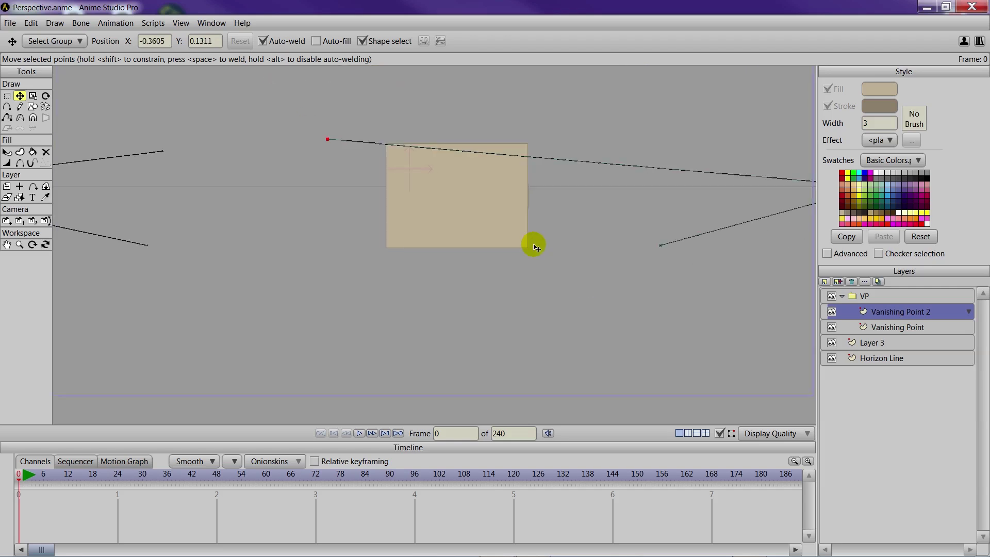
pyautogui.moveTo(662, 248); pyautogui.dragTo(333, 257)
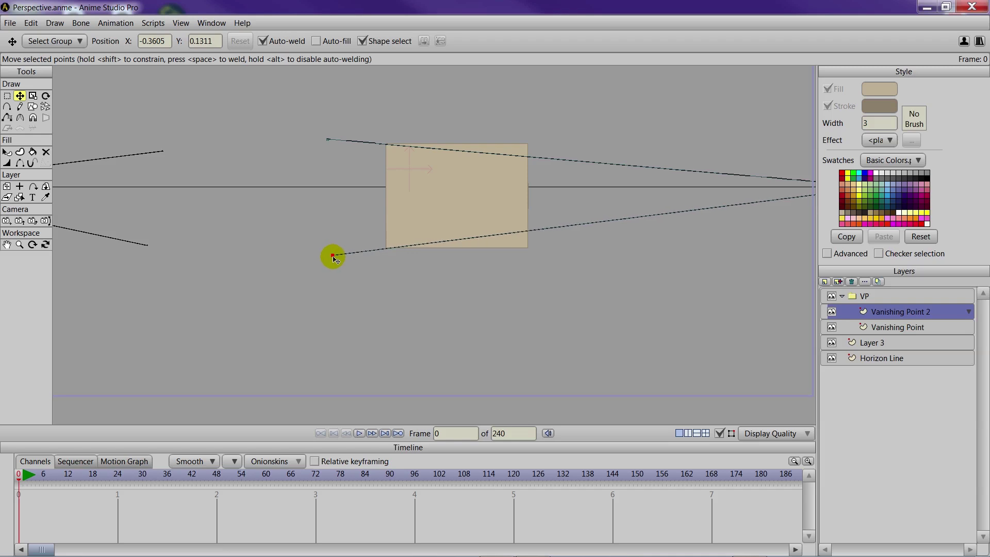
pyautogui.scroll(5, 334, 258)
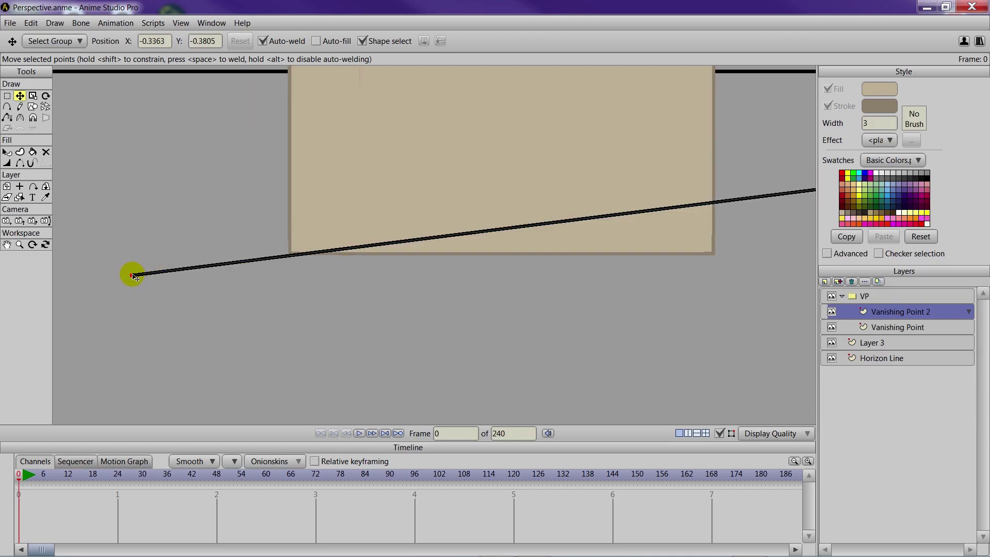
pyautogui.moveTo(134, 277); pyautogui.dragTo(130, 270)
pyautogui.scroll(-3, 418, 358)
pyautogui.moveTo(418, 358); pyautogui.dragTo(536, 305)
pyautogui.moveTo(588, 355); pyautogui.dragTo(585, 314)
pyautogui.click(696, 315)
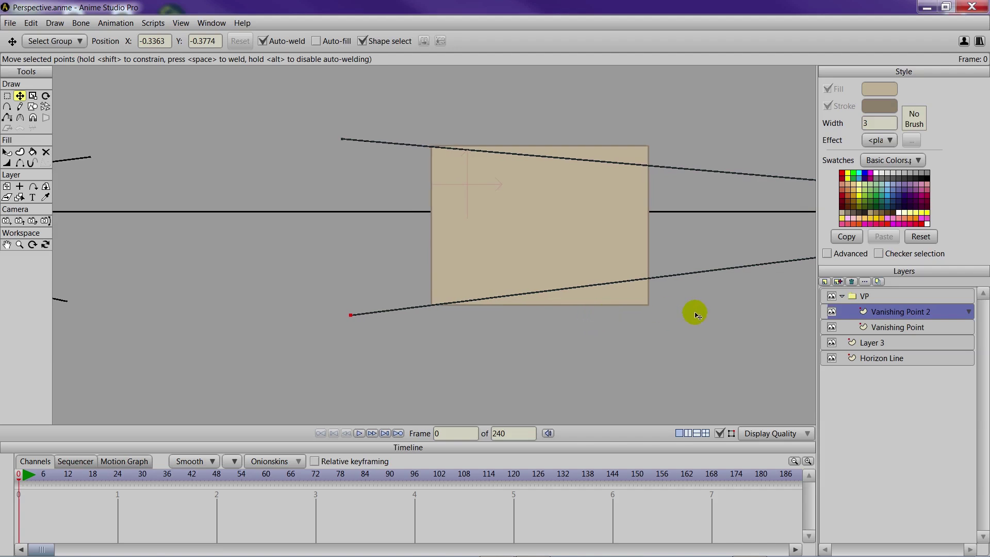
# Rename Layer 3 to House.
pyautogui.click(884, 343)
pyautogui.doubleClick(884, 343)
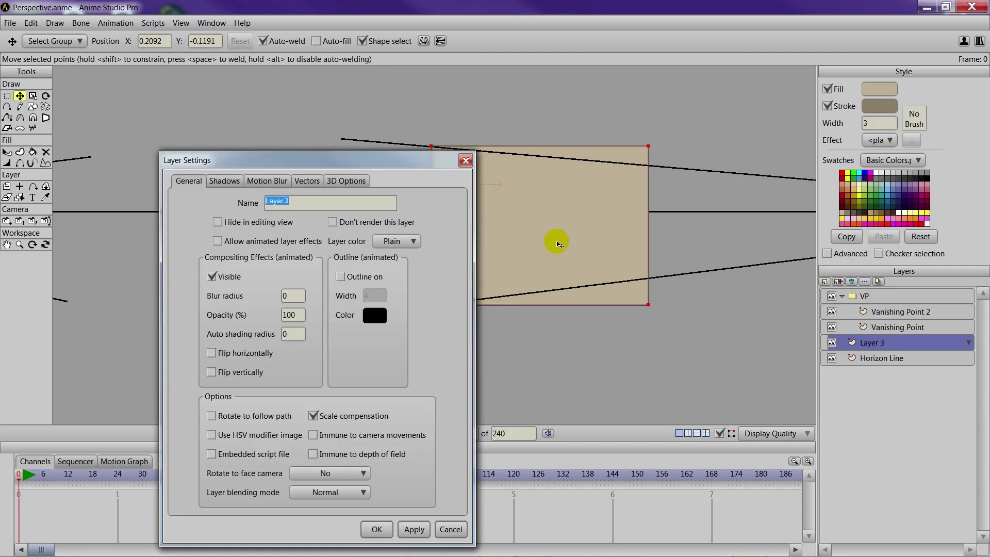
pyautogui.write('House')
pyautogui.press('Return')
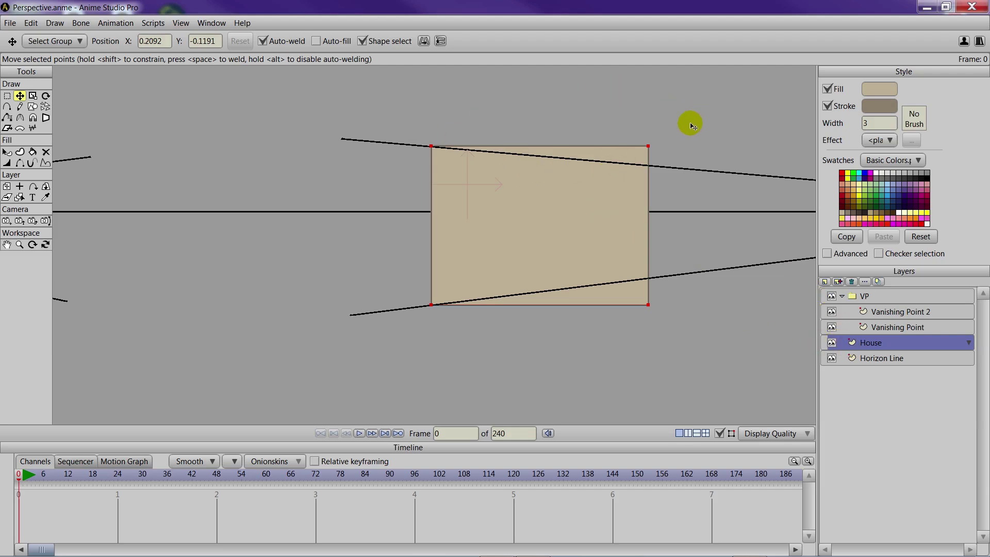
# Move the rectangle's top-right and bottom-right corners onto the converging perspective lines.
pyautogui.click(649, 147)
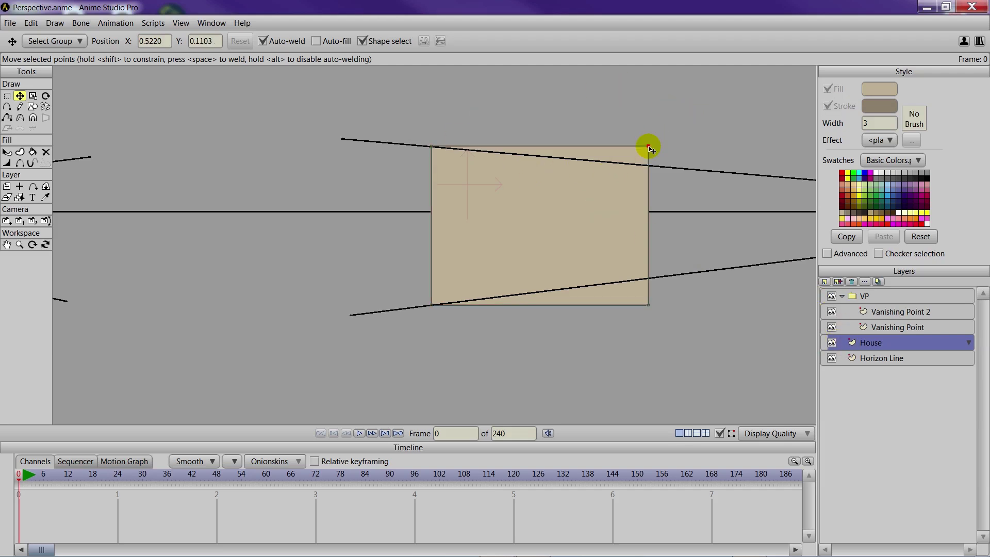
pyautogui.moveTo(649, 147); pyautogui.dragTo(647, 166)
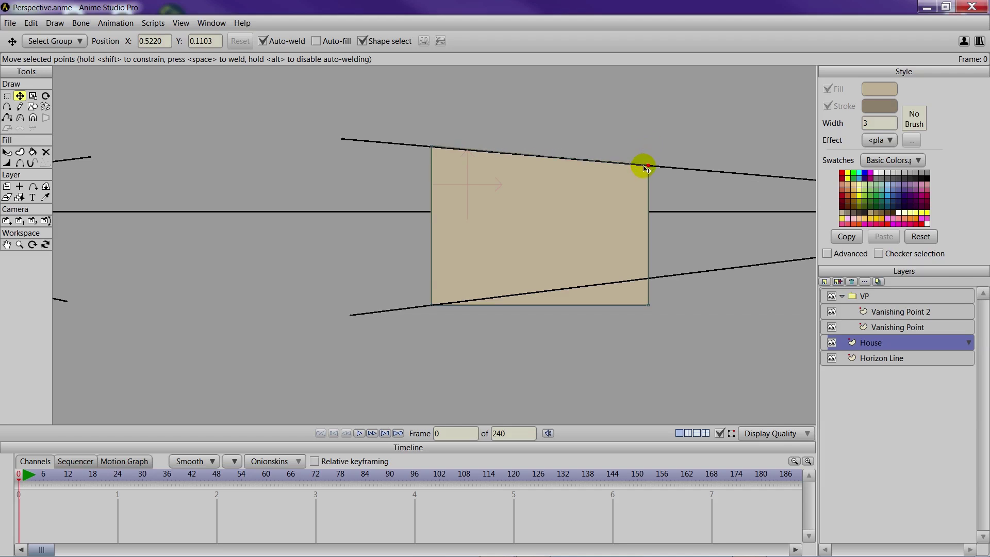
pyautogui.click(649, 305)
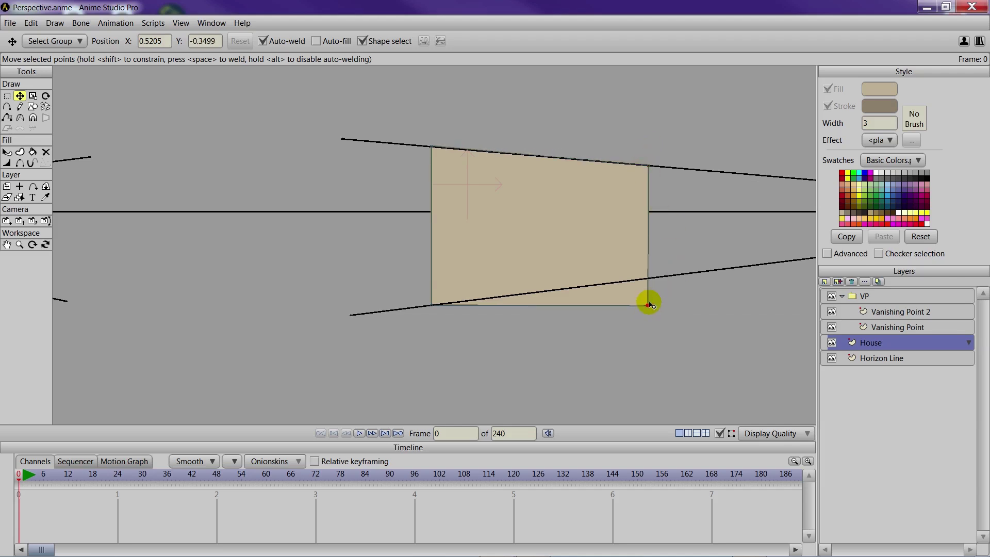
pyautogui.hotkey('ctrl', 'z')
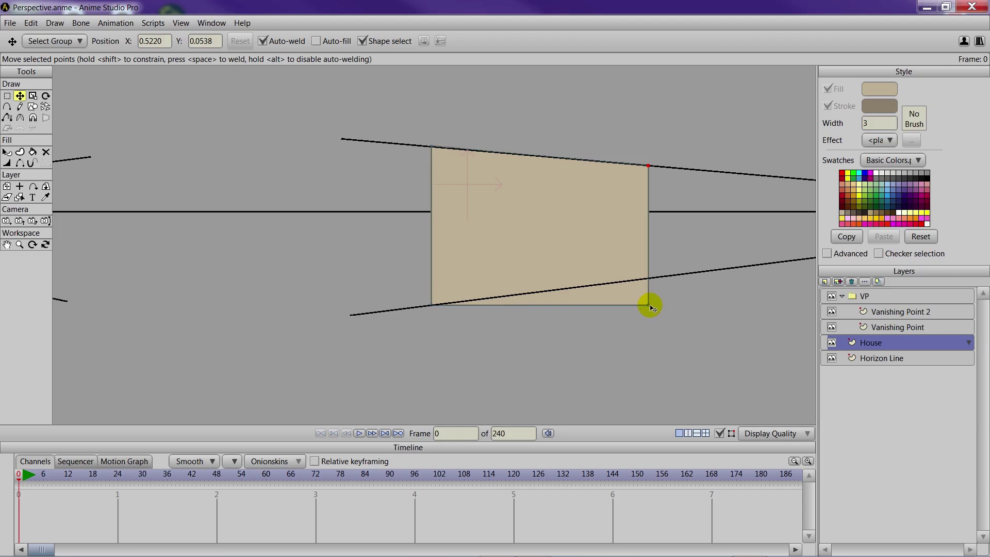
pyautogui.moveTo(649, 305); pyautogui.dragTo(649, 279)
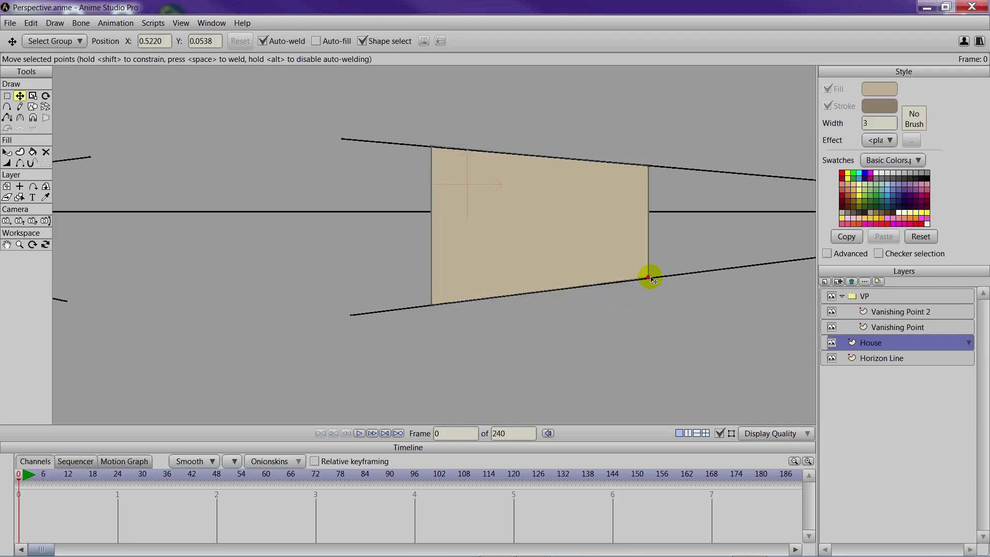
pyautogui.scroll(-2, 651, 278)
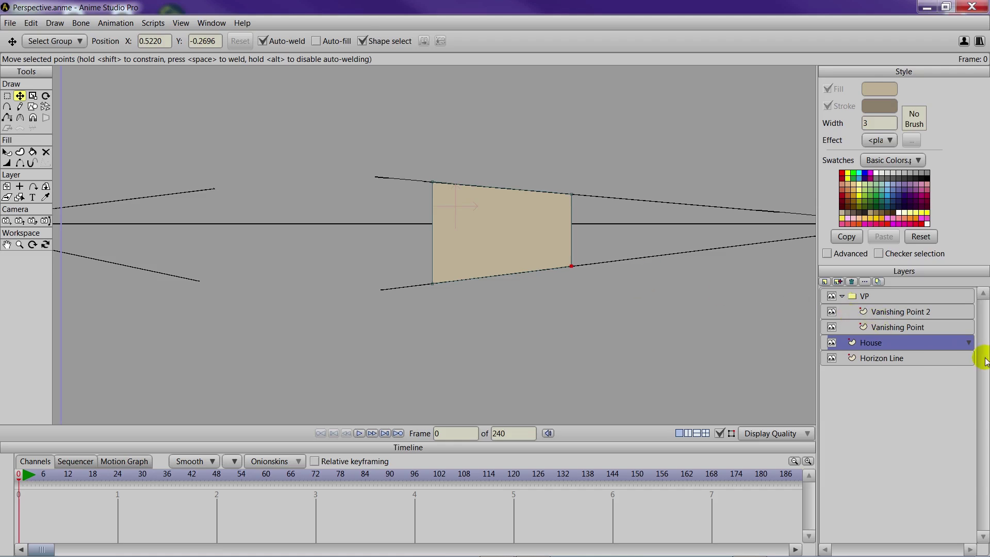
# Extend the Vanishing Point layer's upper line to the wall's top-left corner.
pyautogui.click(905, 328)
pyautogui.moveTo(233, 288); pyautogui.dragTo(283, 292)
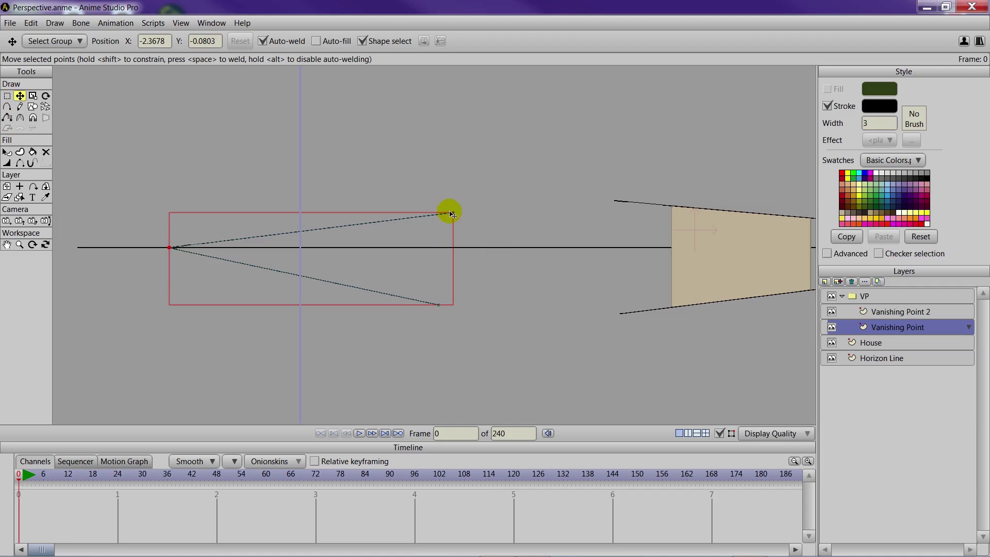
pyautogui.moveTo(454, 214); pyautogui.dragTo(703, 203)
pyautogui.moveTo(690, 239); pyautogui.dragTo(518, 271)
pyautogui.scroll(3, 519, 270)
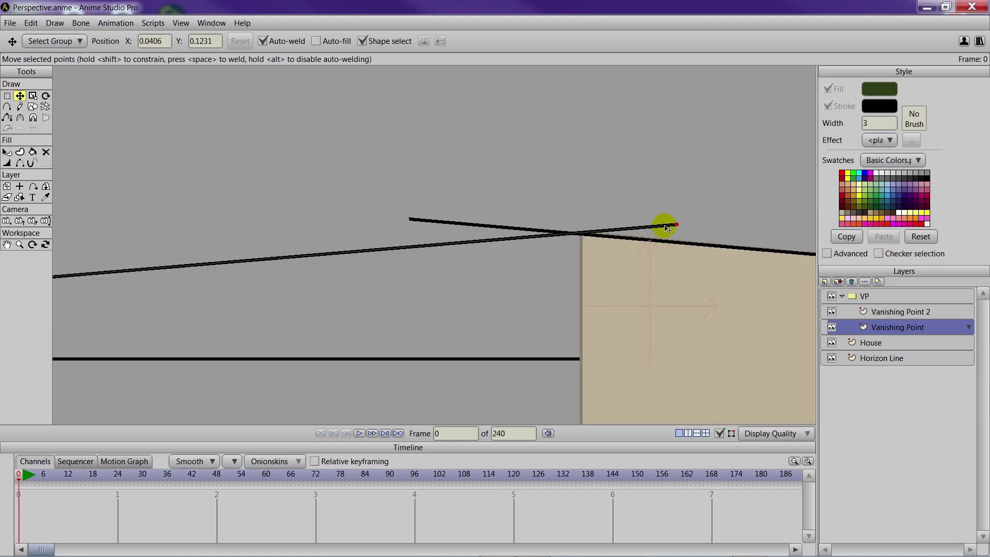
pyautogui.moveTo(679, 226); pyautogui.dragTo(674, 223)
pyautogui.scroll(-2, 673, 224)
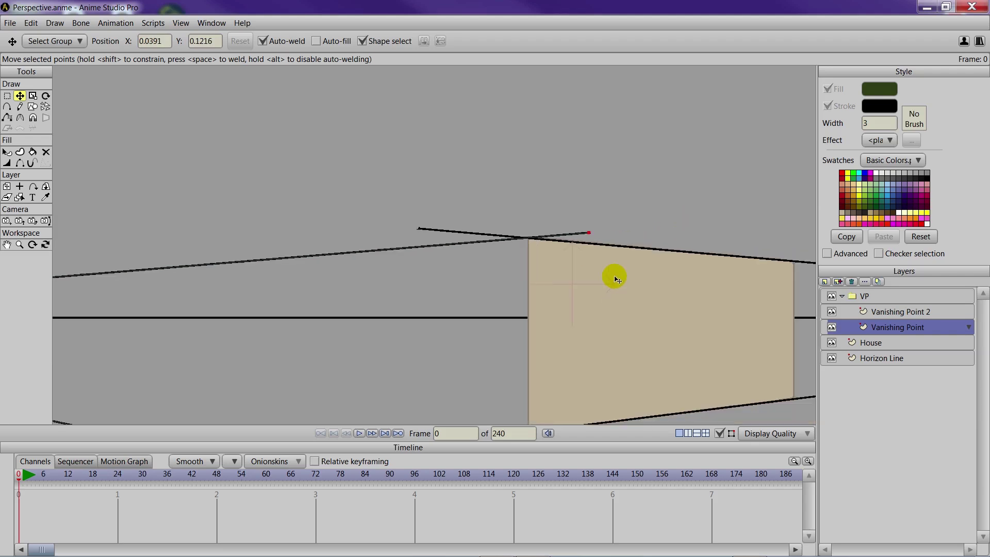
# Extend the lower vanishing line to the wall's bottom-left corner.
pyautogui.moveTo(272, 306); pyautogui.dragTo(363, 315)
pyautogui.moveTo(165, 313); pyautogui.dragTo(647, 325)
pyautogui.scroll(2, 647, 325)
pyautogui.moveTo(700, 366); pyautogui.dragTo(608, 350)
pyautogui.scroll(-3, 464, 326)
pyautogui.click(921, 342)
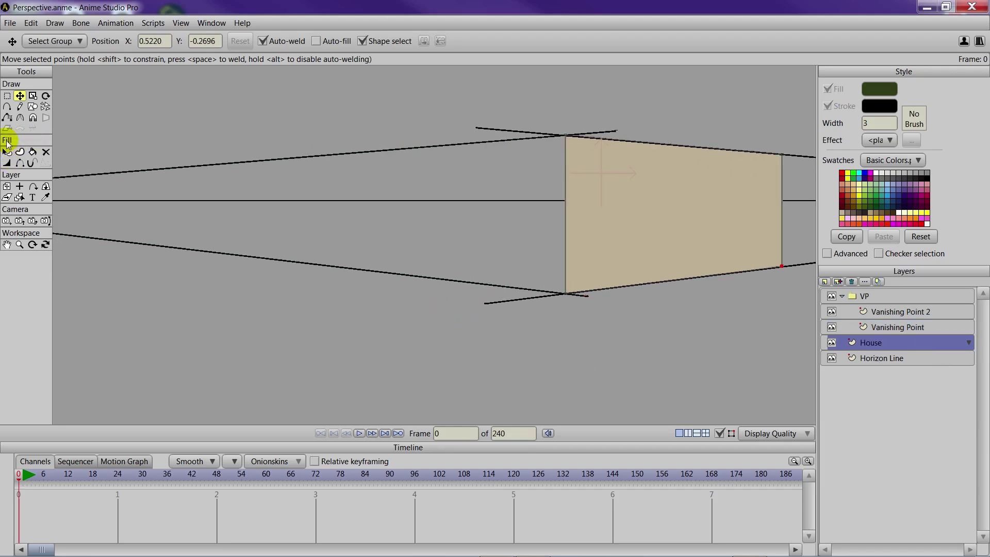
# Draw the left wall's top and vertical edges along the perspective lines and fill it.
pyautogui.click(7, 106)
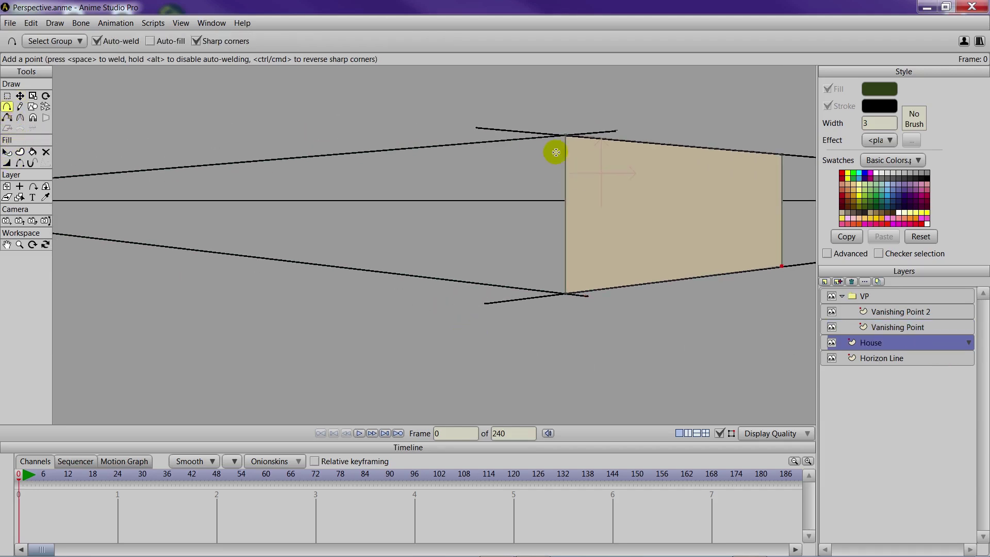
pyautogui.moveTo(566, 134); pyautogui.dragTo(317, 156)
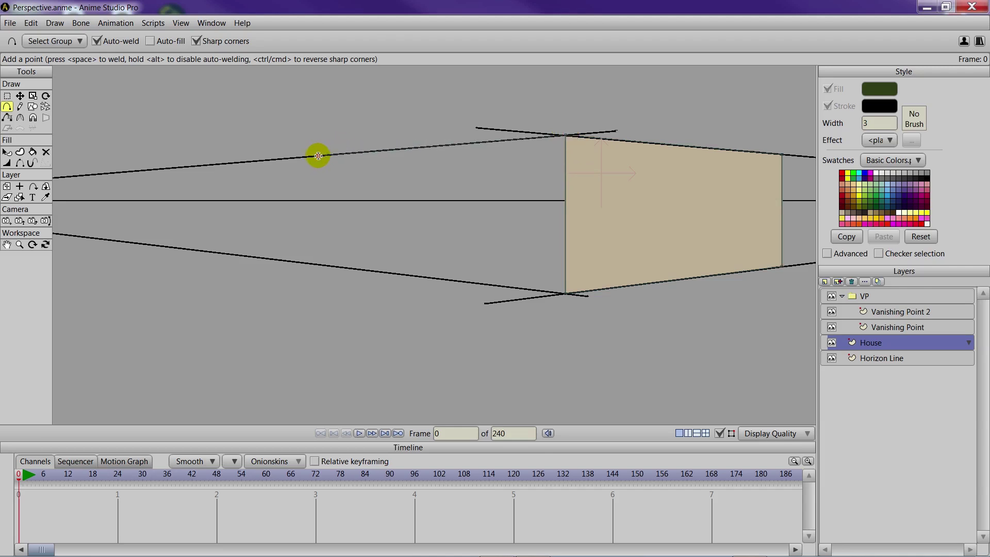
pyautogui.moveTo(318, 156); pyautogui.dragTo(319, 264)
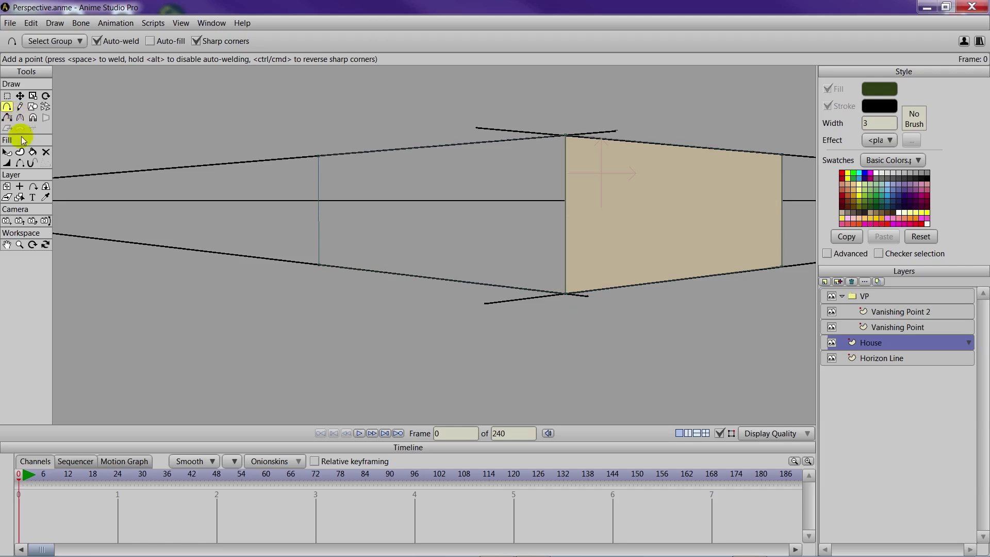
pyautogui.click(19, 152)
pyautogui.moveTo(289, 131)
pyautogui.mouseDown()
pyautogui.moveTo(670, 261)
pyautogui.moveTo(448, 106)
pyautogui.moveTo(335, 114)
pyautogui.mouseUp()
pyautogui.click(122, 42)
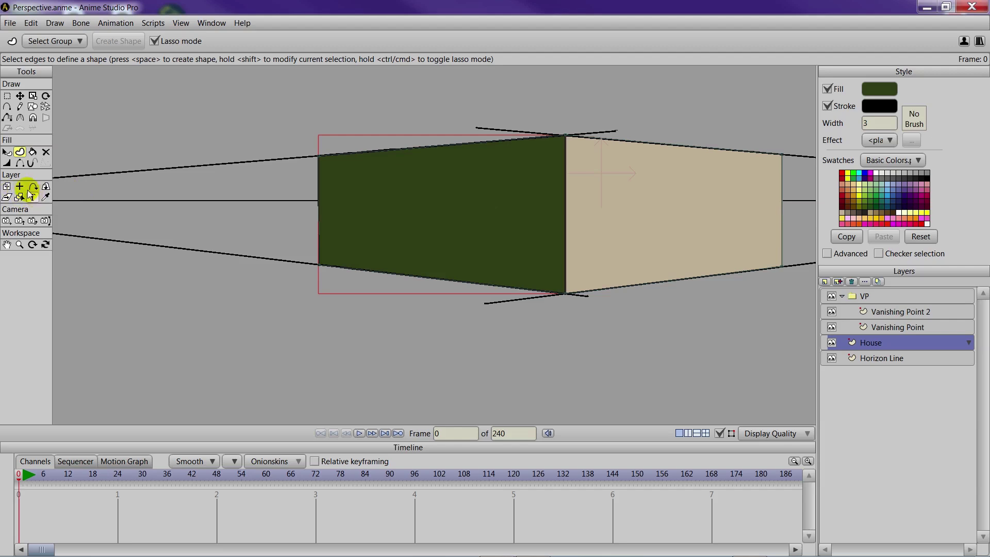
# Copy the front wall's tan style to the left wall, then darken its fill to AFA285.
pyautogui.click(7, 151)
pyautogui.click(45, 197)
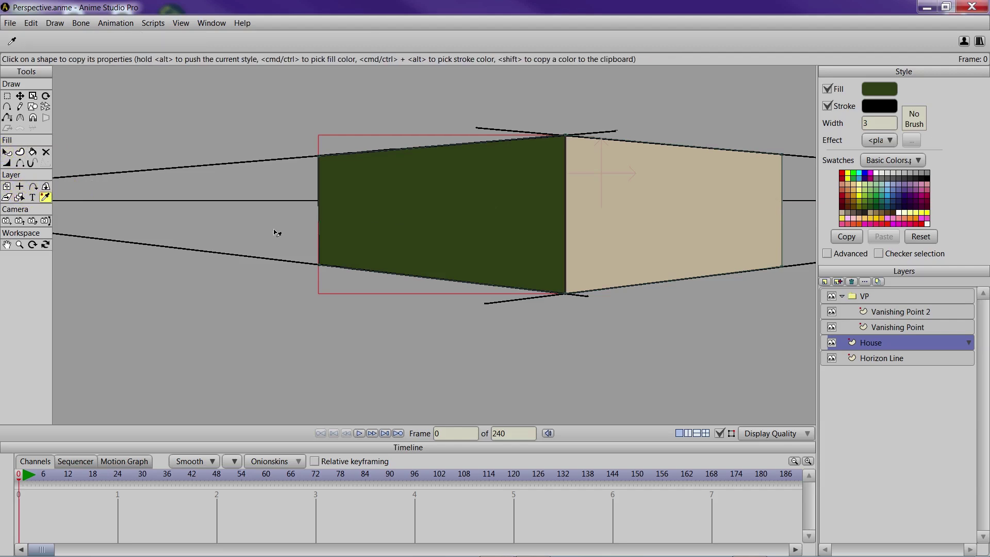
pyautogui.click(637, 240)
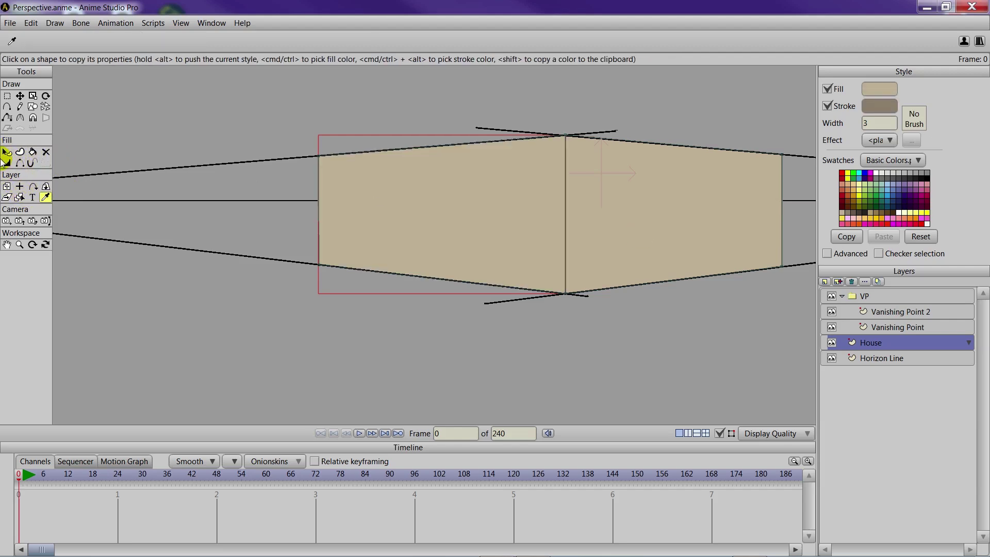
pyautogui.click(7, 152)
pyautogui.click(879, 86)
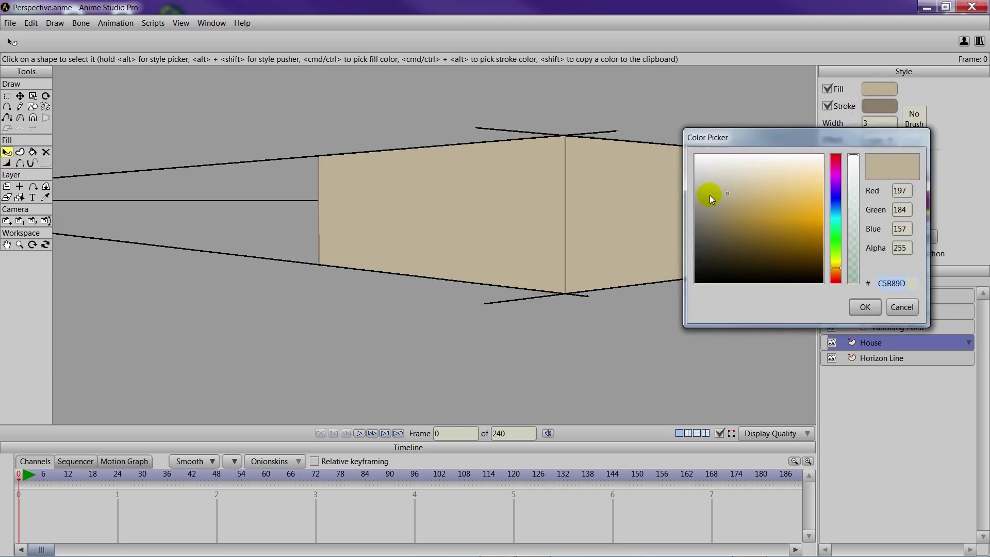
pyautogui.moveTo(725, 192); pyautogui.dragTo(722, 206)
pyautogui.click(864, 307)
pyautogui.click(521, 245)
pyautogui.moveTo(565, 327); pyautogui.dragTo(537, 341)
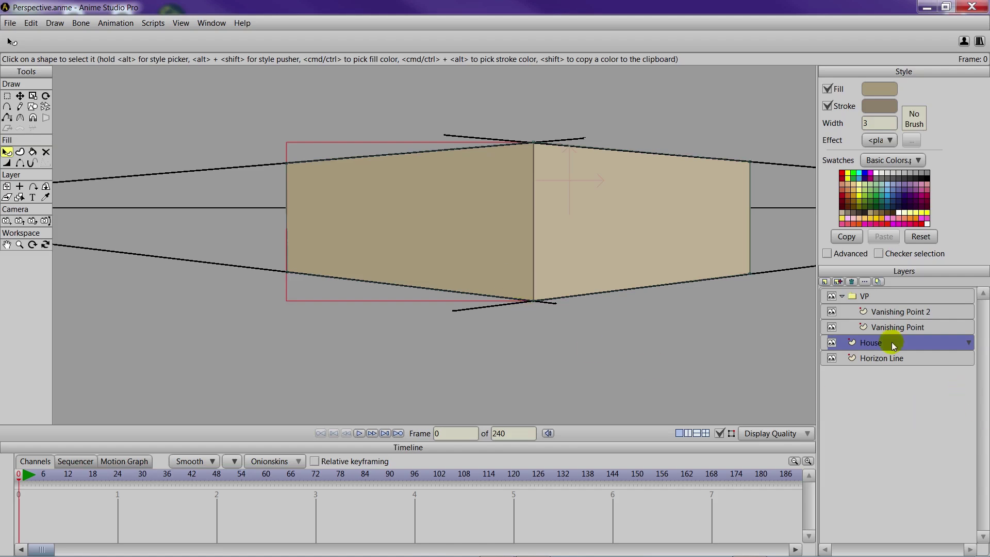
# Hide the VP guide lines, then show them again.
pyautogui.click(831, 297)
pyautogui.click(831, 297)
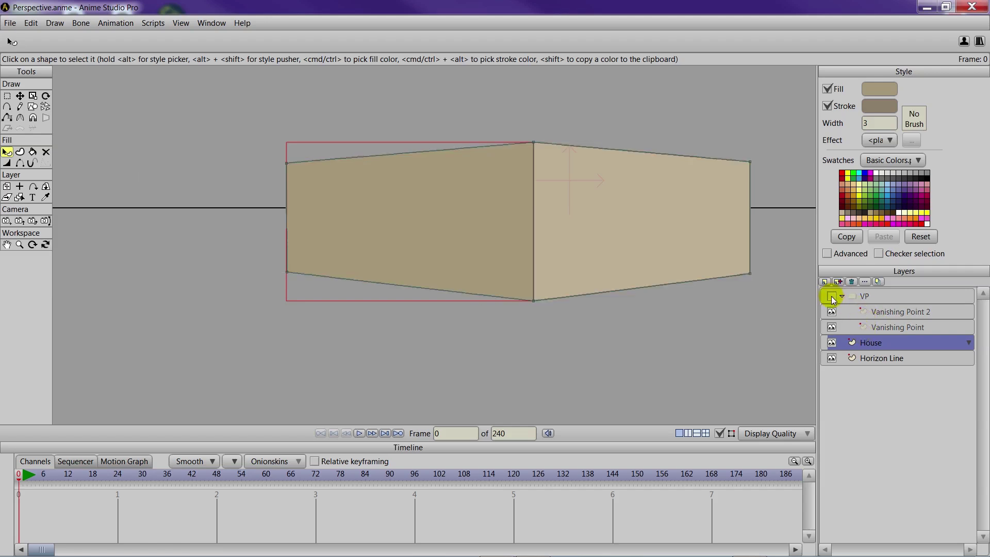
pyautogui.click(831, 297)
pyautogui.scroll(-3, 776, 340)
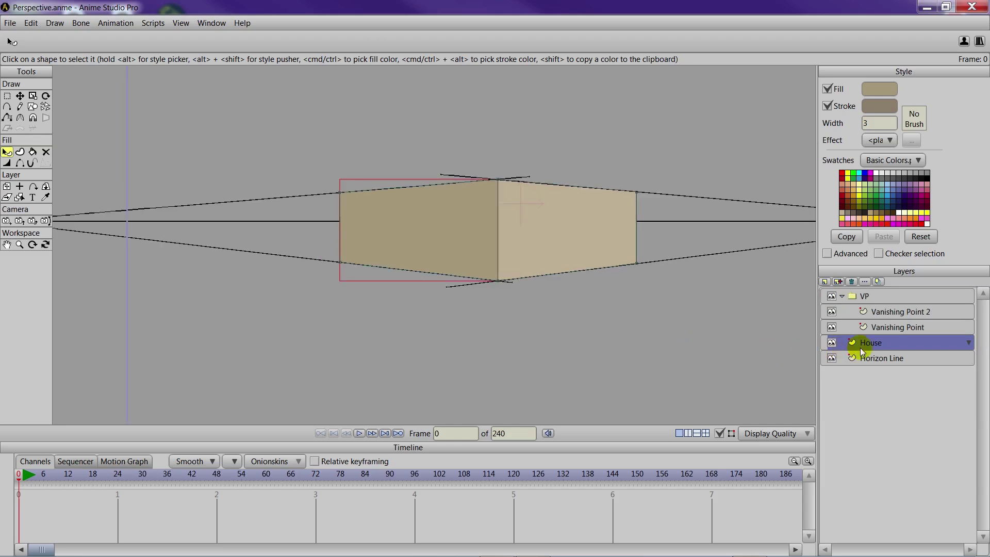
# Add a new vector layer named Roof.
pyautogui.click(825, 282)
pyautogui.click(833, 294)
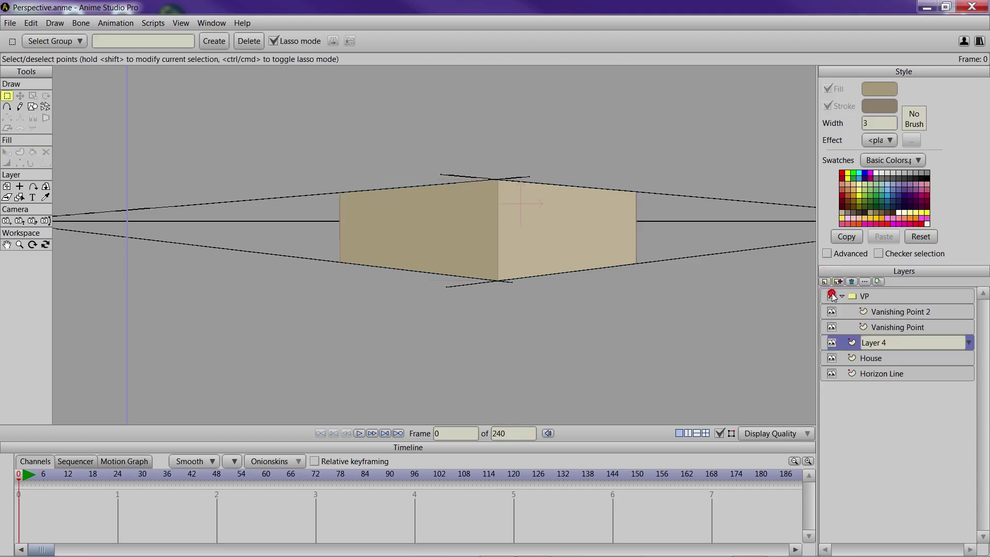
pyautogui.write('Roof')
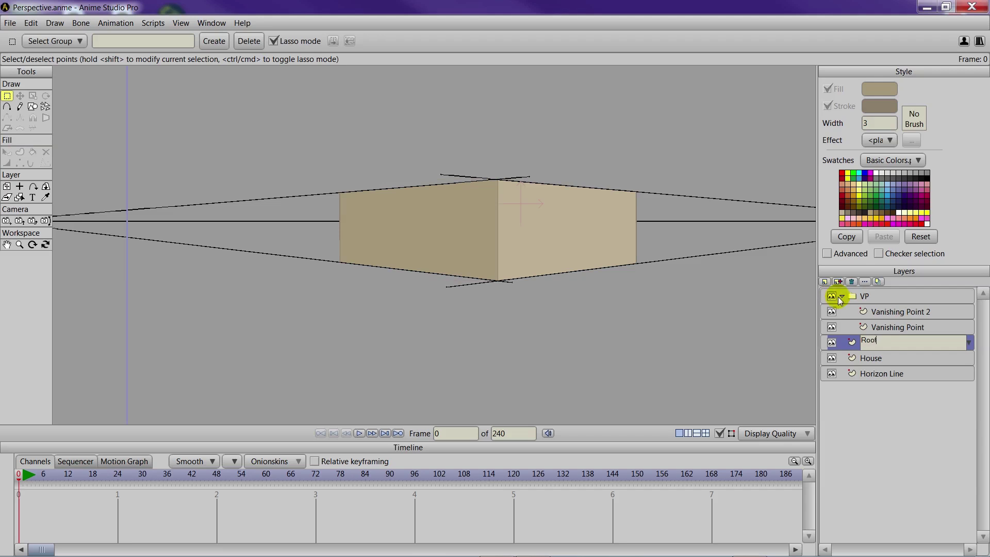
pyautogui.press('Return')
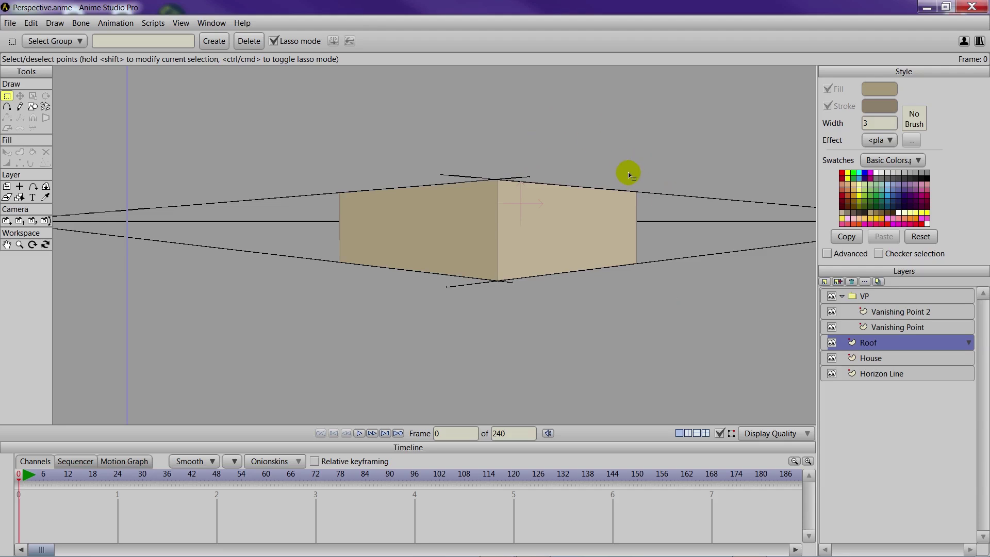
# Sketch a freehand roof line above the house, then undo it.
pyautogui.click(20, 106)
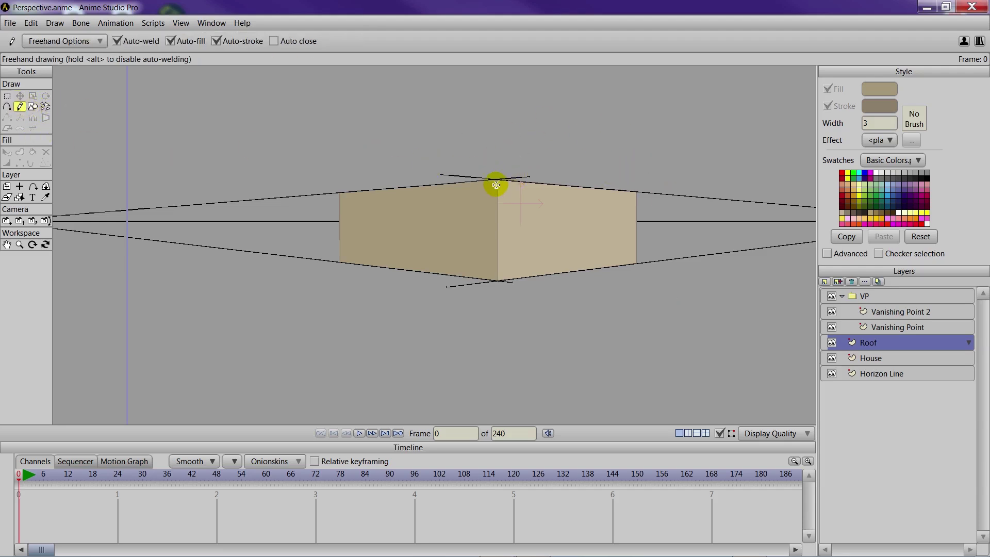
pyautogui.moveTo(492, 184)
pyautogui.mouseDown()
pyautogui.moveTo(584, 130)
pyautogui.moveTo(655, 210)
pyautogui.moveTo(472, 182)
pyautogui.mouseUp()
pyautogui.hotkey('ctrl', 'z')
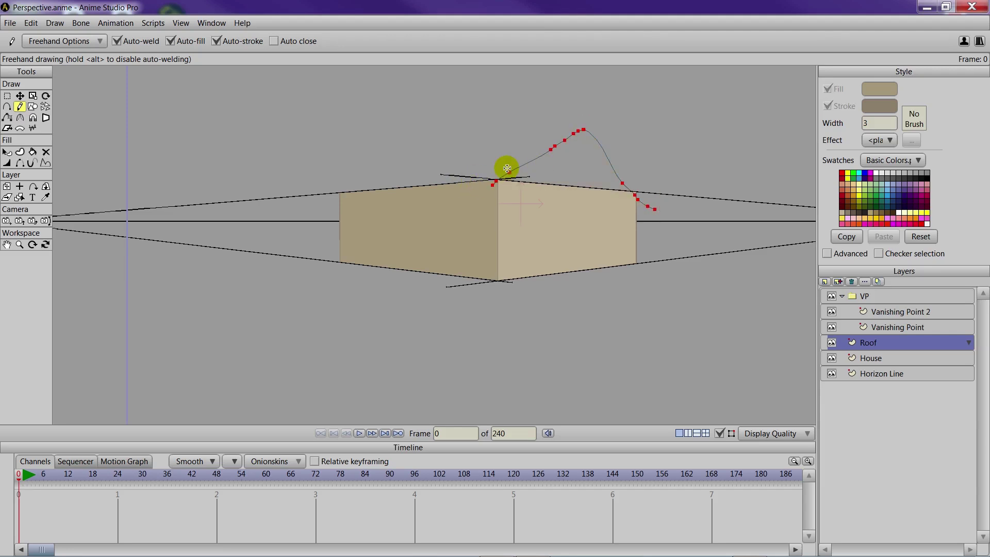
pyautogui.hotkey('ctrl', 'z')
pyautogui.hotkey('ctrl', 'z')
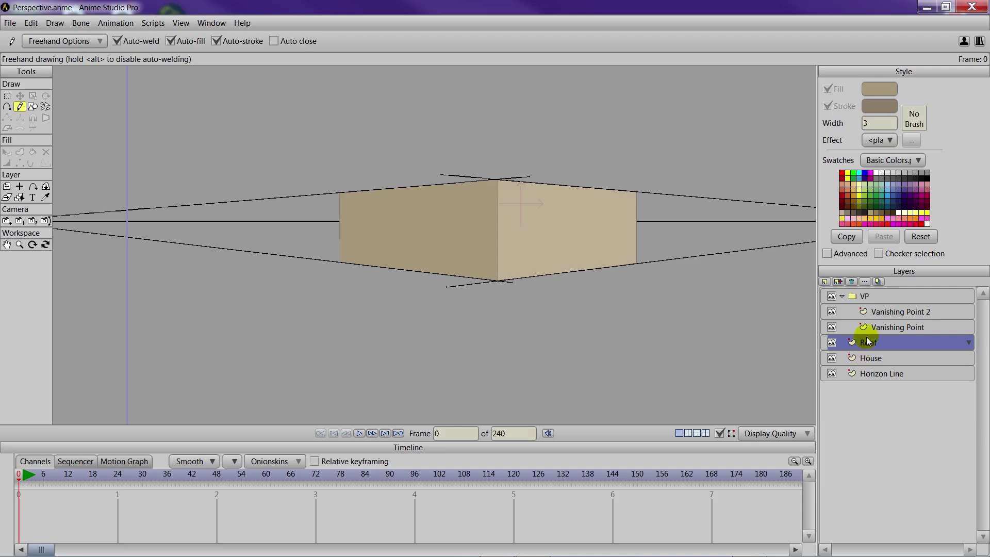
# Add a new vector layer above the VP group and name it X.
pyautogui.click(865, 296)
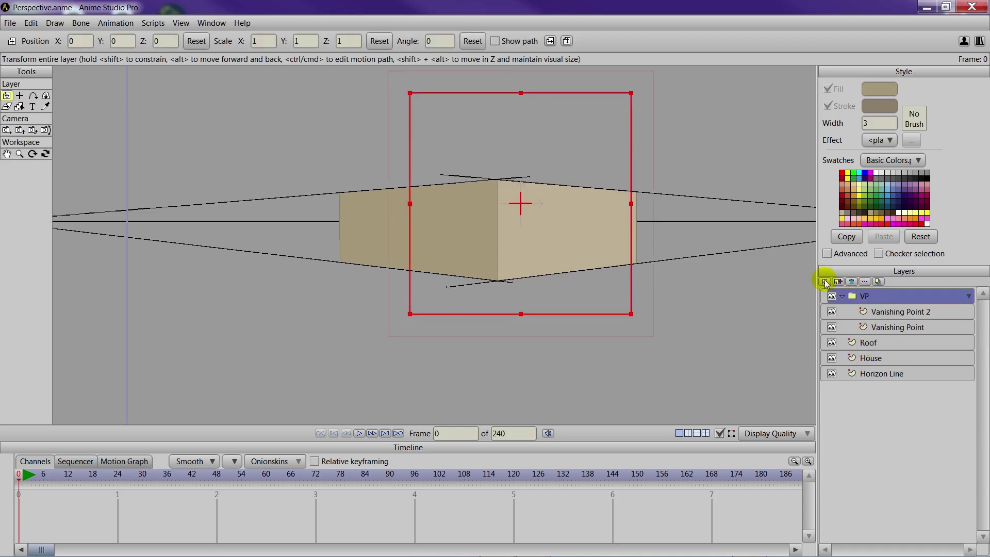
pyautogui.click(825, 281)
pyautogui.click(836, 293)
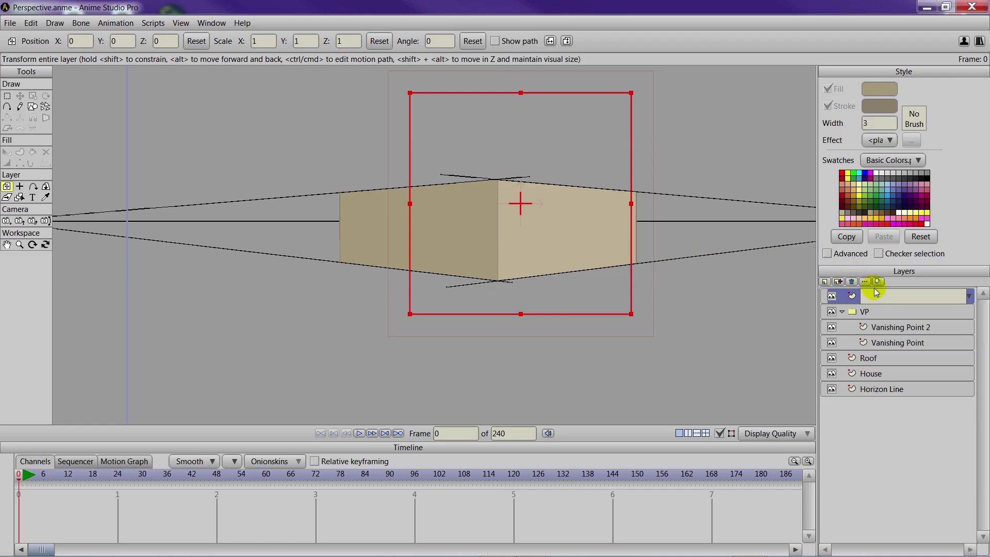
pyautogui.write('X')
pyautogui.press('Return')
# Add another vector layer named Line at the top of the stack, then reselect X.
pyautogui.click(825, 282)
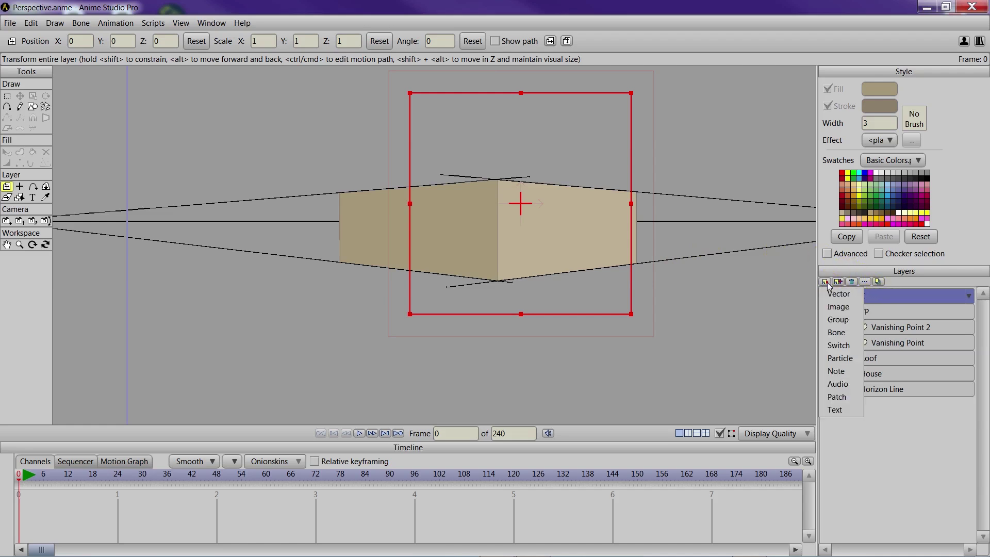
pyautogui.click(848, 295)
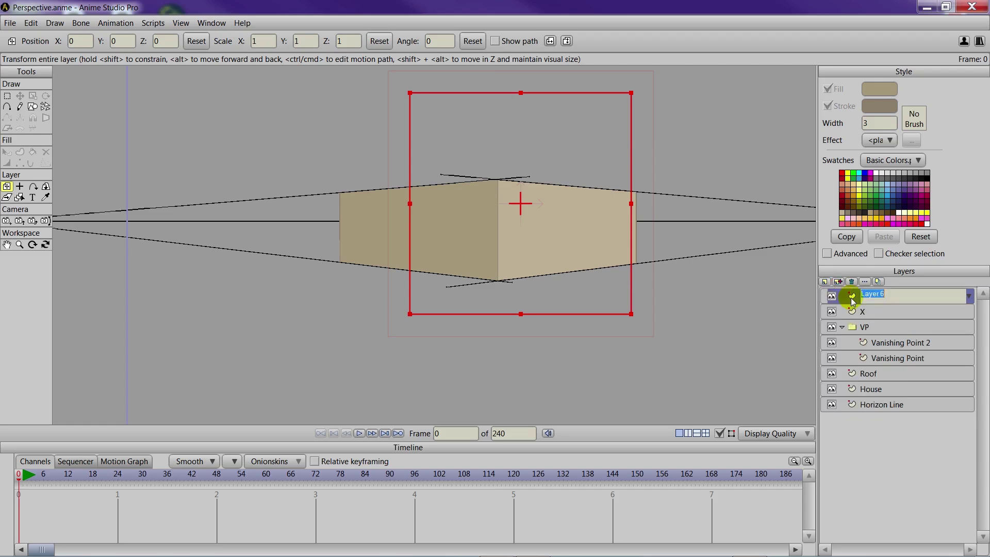
pyautogui.write('Line')
pyautogui.press('Return')
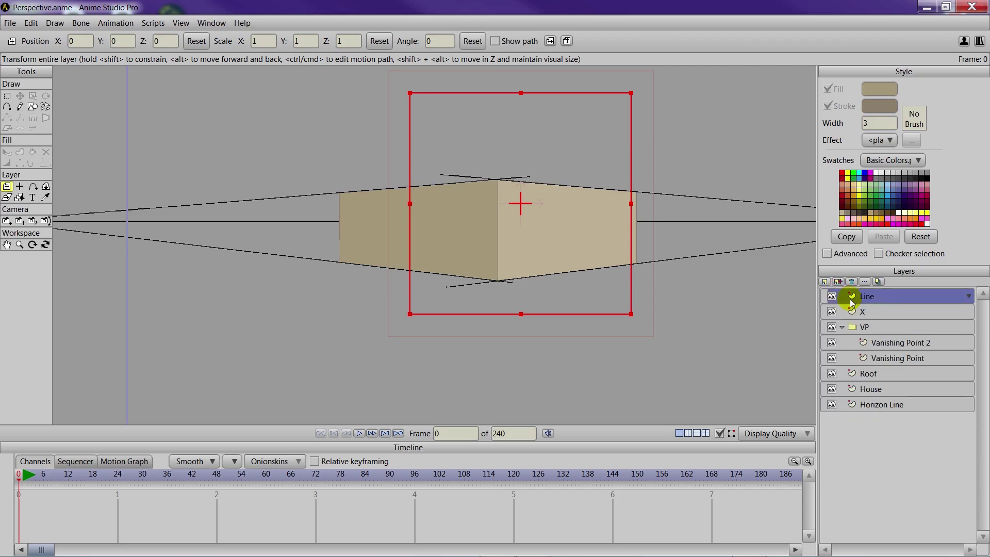
pyautogui.click(870, 311)
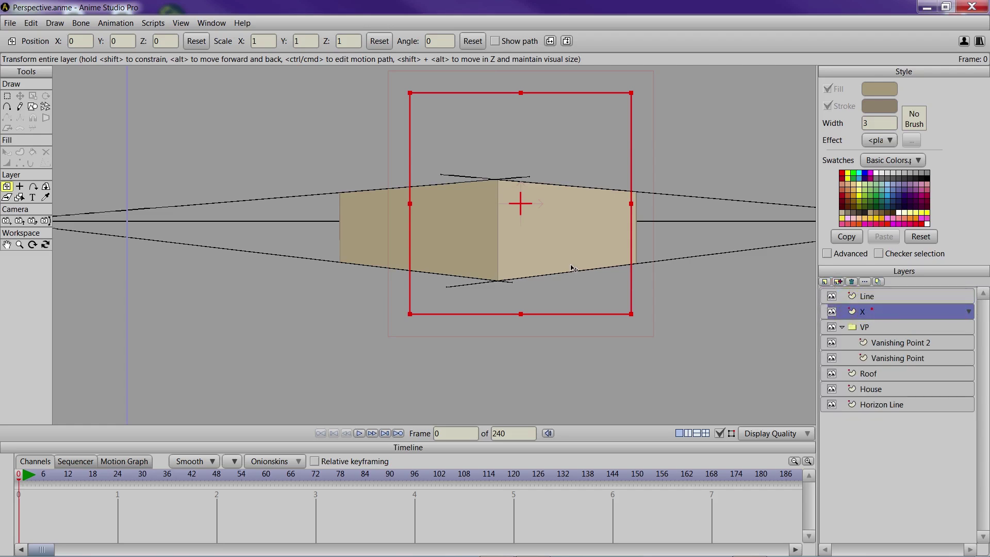
# Hide the VP guides and draw two corner-to-corner diagonals across the right wall.
pyautogui.click(7, 106)
pyautogui.scroll(4, 368, 256)
pyautogui.scroll(-2, 145, 285)
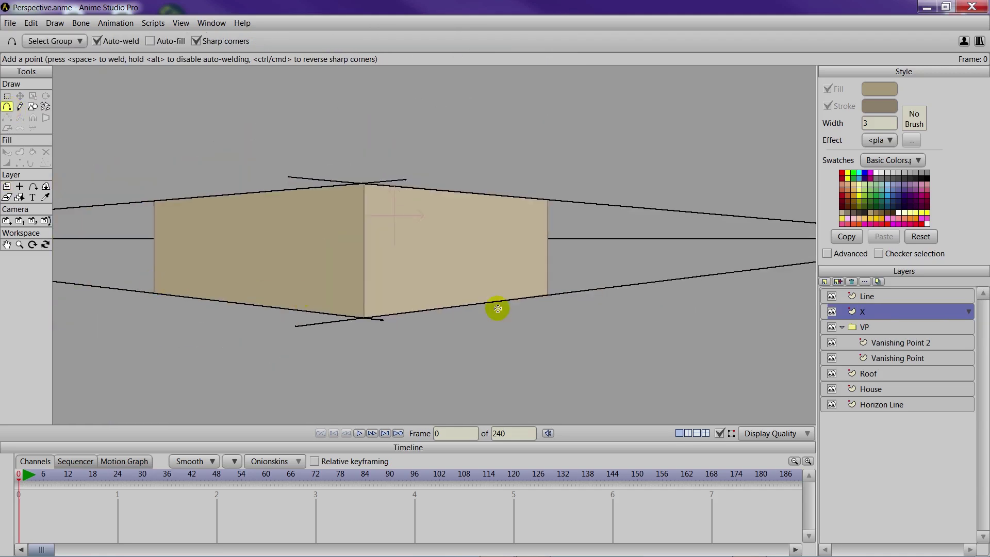
pyautogui.click(832, 328)
pyautogui.scroll(2, 389, 200)
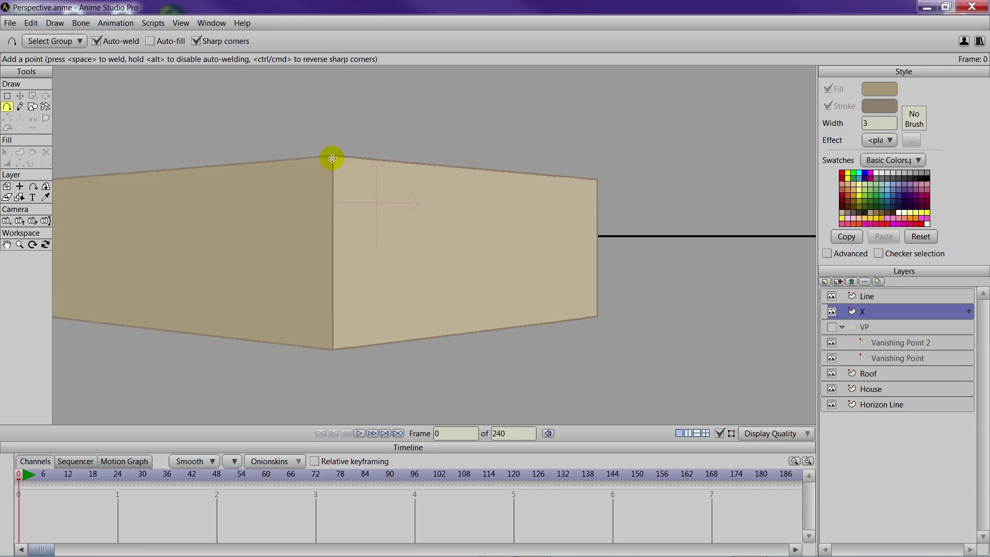
pyautogui.moveTo(332, 156); pyautogui.dragTo(611, 323)
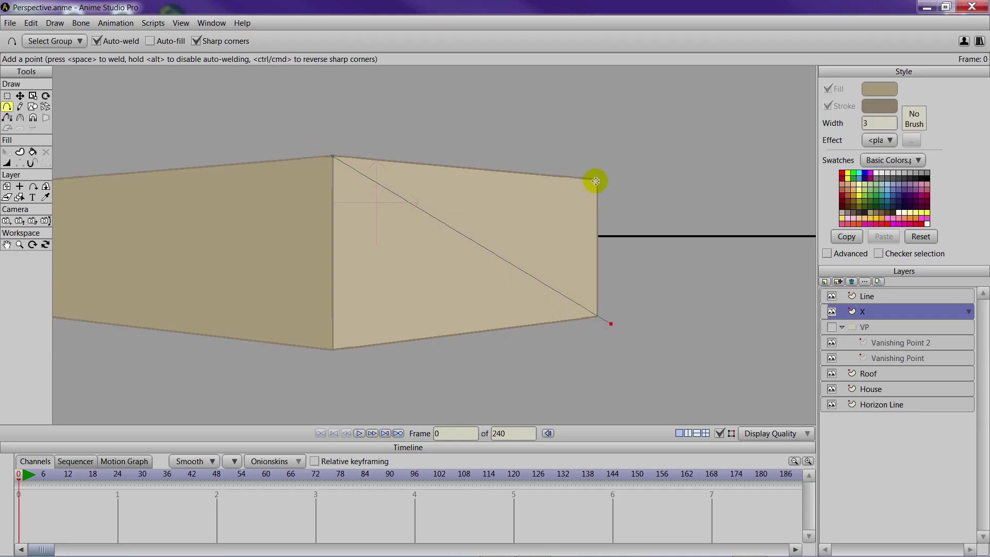
pyautogui.moveTo(597, 179); pyautogui.dragTo(317, 351)
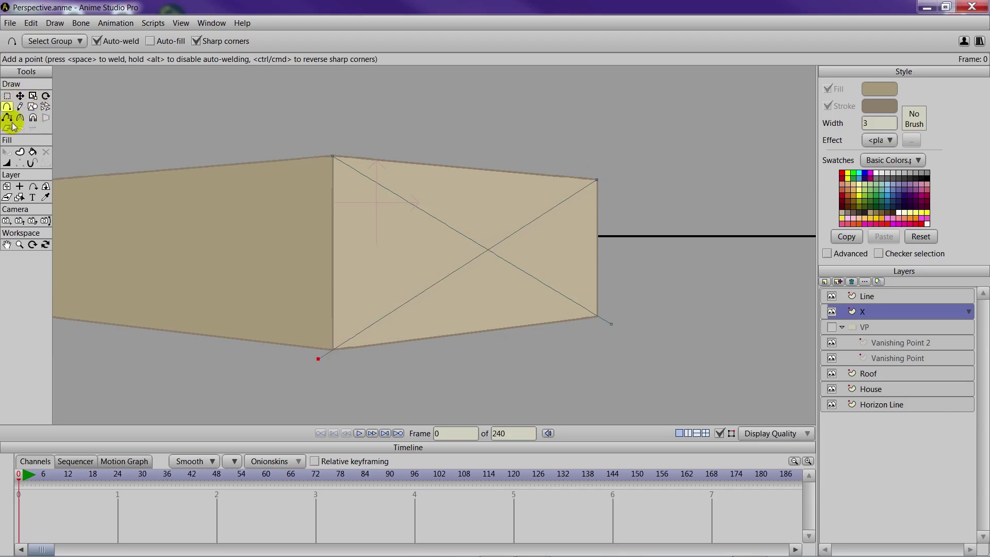
# Turn the two diagonal lines into a shape, then move to the Line layer.
pyautogui.click(19, 152)
pyautogui.moveTo(278, 148)
pyautogui.mouseDown()
pyautogui.moveTo(335, 371)
pyautogui.moveTo(630, 126)
pyautogui.moveTo(288, 133)
pyautogui.mouseUp()
pyautogui.click(105, 43)
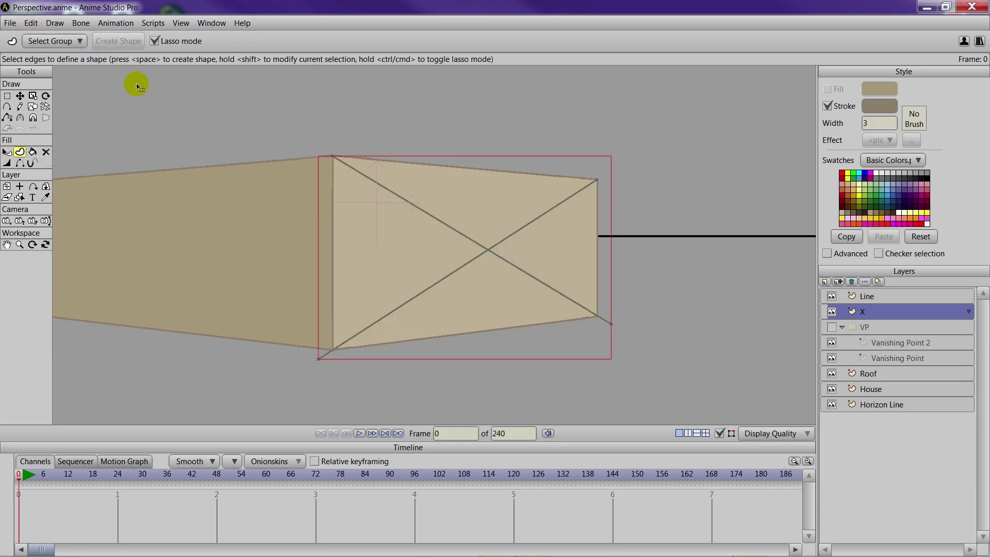
pyautogui.click(858, 298)
pyautogui.click(6, 106)
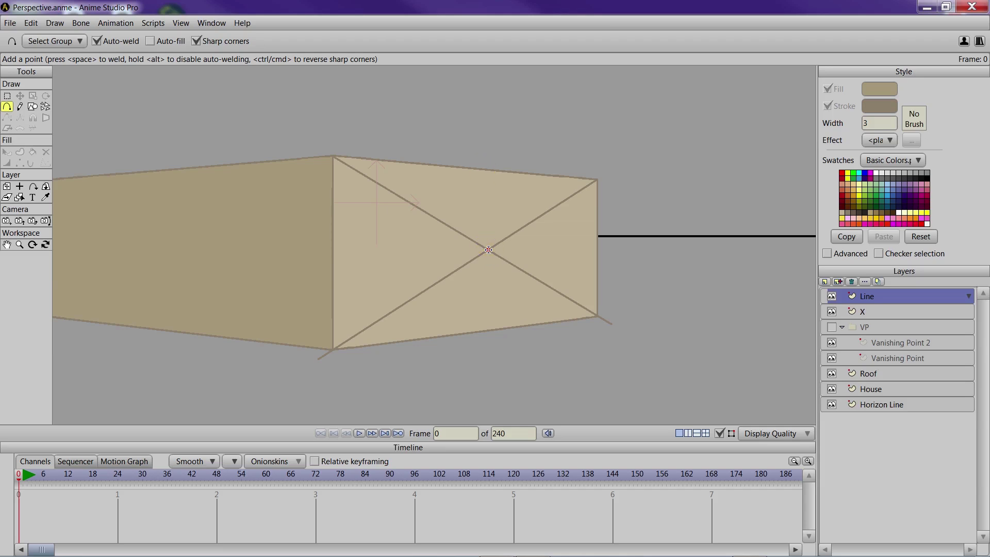
# Draw a vertical stroke through the X's centre, extended well above and below the wall.
pyautogui.moveTo(489, 250); pyautogui.dragTo(488, 136)
pyautogui.click(20, 95)
pyautogui.click(488, 250)
pyautogui.moveTo(489, 250); pyautogui.dragTo(479, 391)
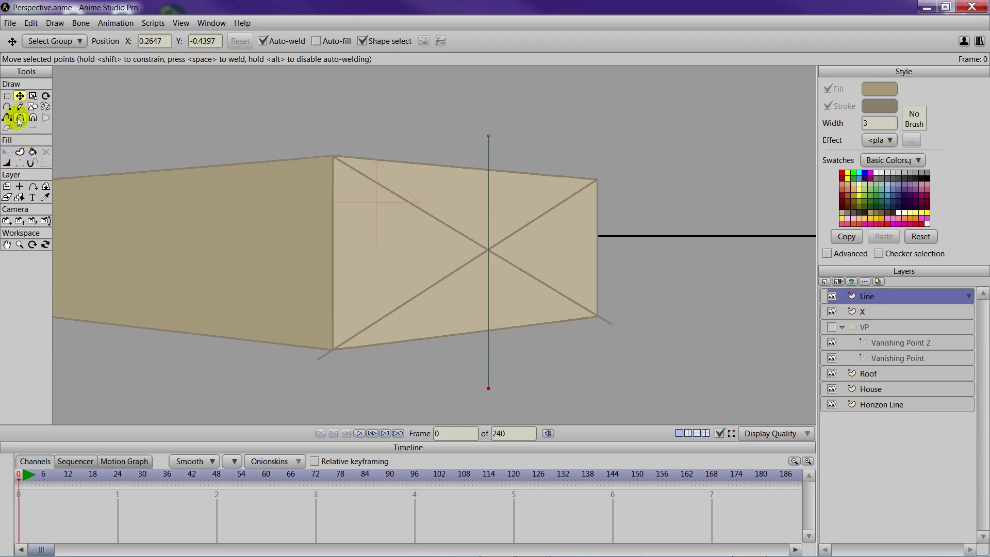
pyautogui.click(20, 152)
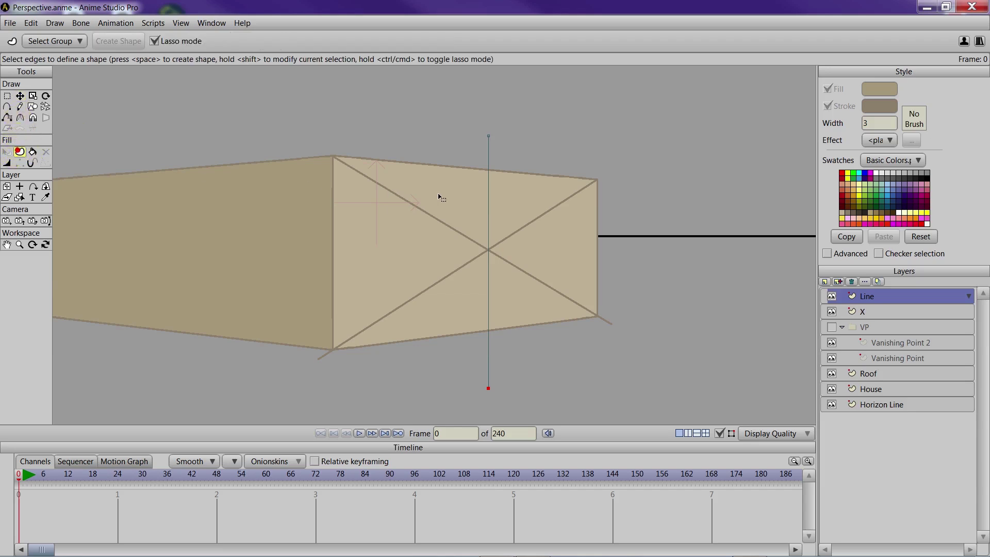
pyautogui.click(490, 201)
pyautogui.click(118, 41)
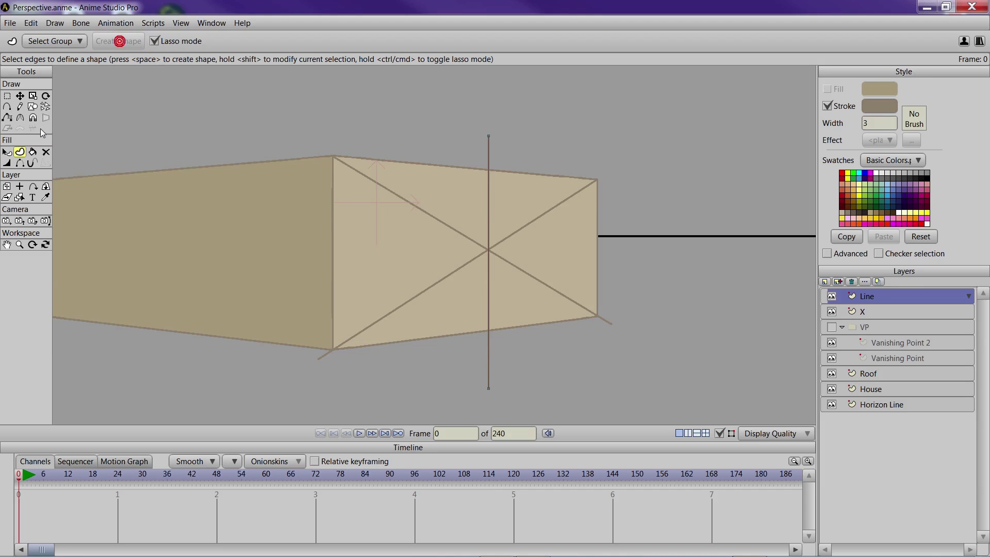
pyautogui.click(20, 95)
pyautogui.moveTo(488, 135); pyautogui.dragTo(488, 68)
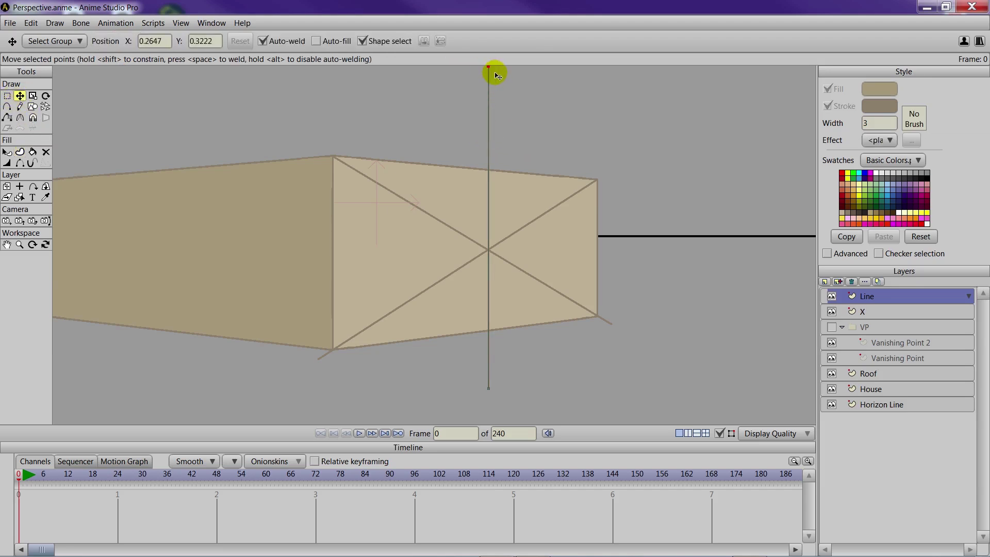
# On the Roof layer, outline a triangle from the wall's top edge to a peak on the centre line.
pyautogui.click(868, 373)
pyautogui.scroll(-2, 626, 249)
pyautogui.scroll(3, 608, 277)
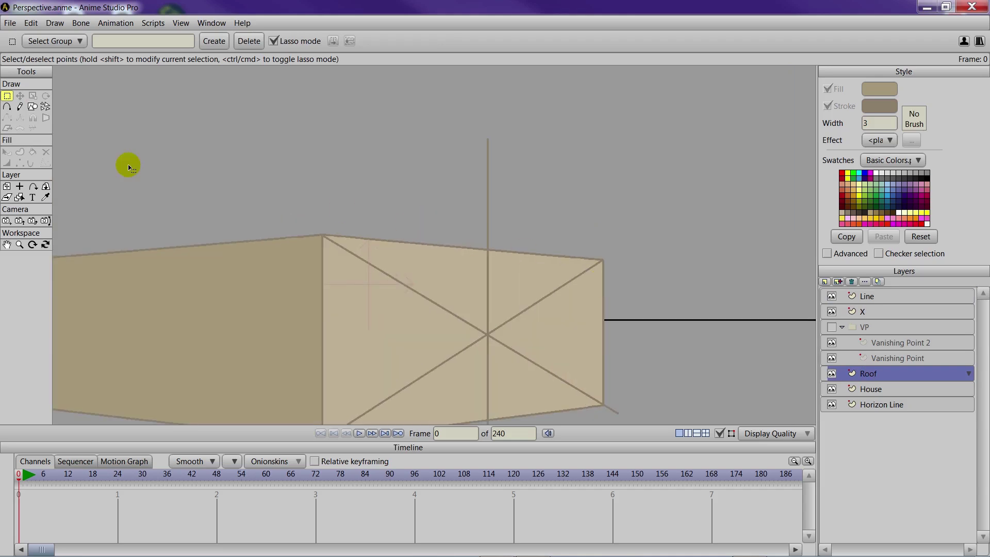
pyautogui.click(8, 106)
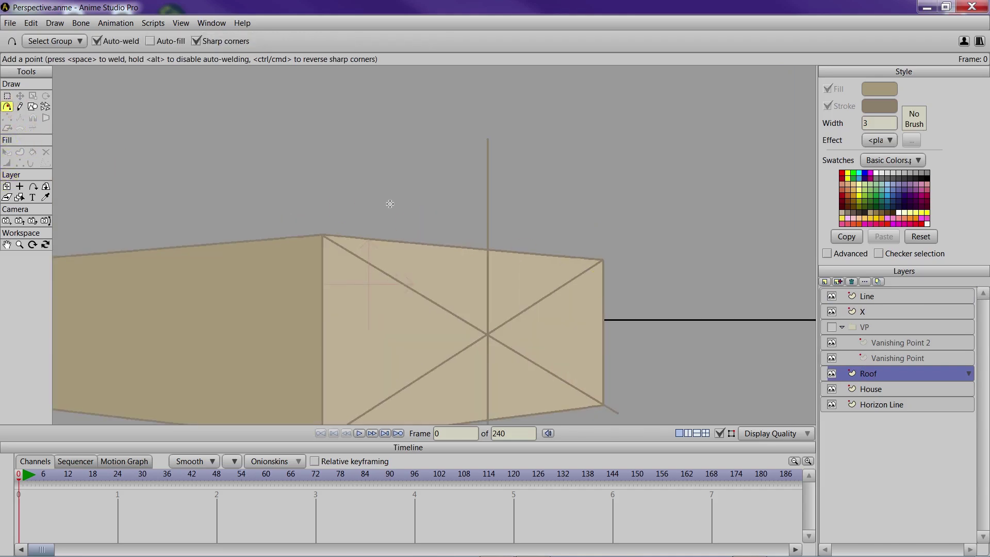
pyautogui.click(320, 235)
pyautogui.moveTo(320, 236)
pyautogui.mouseDown()
pyautogui.moveTo(368, 205)
pyautogui.moveTo(437, 192)
pyautogui.moveTo(481, 142)
pyautogui.moveTo(482, 224)
pyautogui.moveTo(488, 146)
pyautogui.moveTo(579, 254)
pyautogui.moveTo(603, 260)
pyautogui.mouseUp()
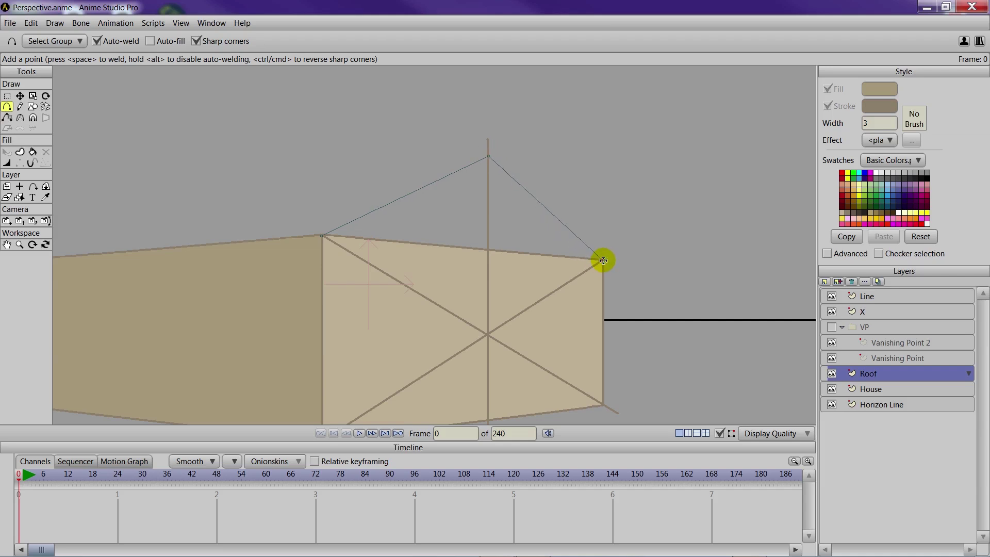
pyautogui.moveTo(322, 236); pyautogui.dragTo(603, 261)
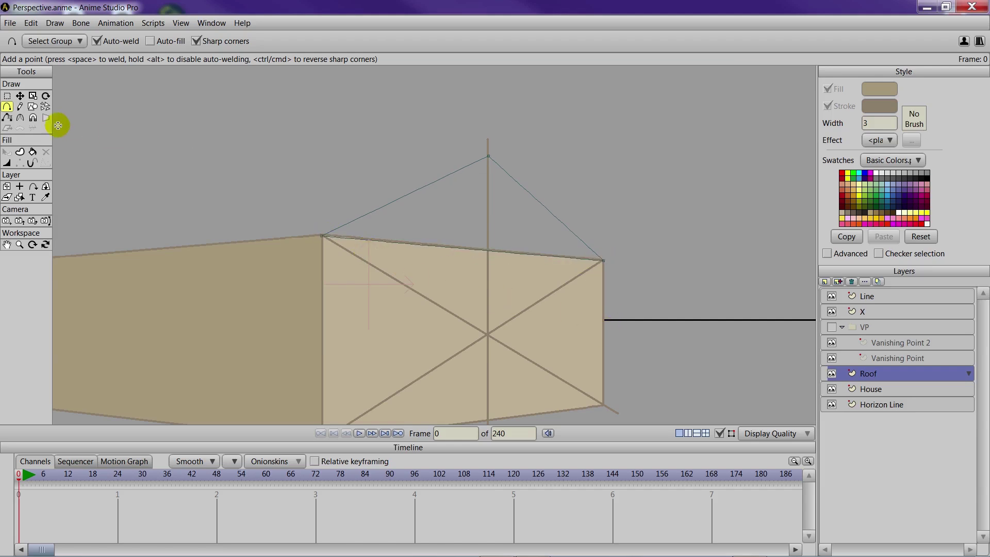
# Fill the roof triangle as a shape and hide the Line and X guide layers.
pyautogui.click(19, 152)
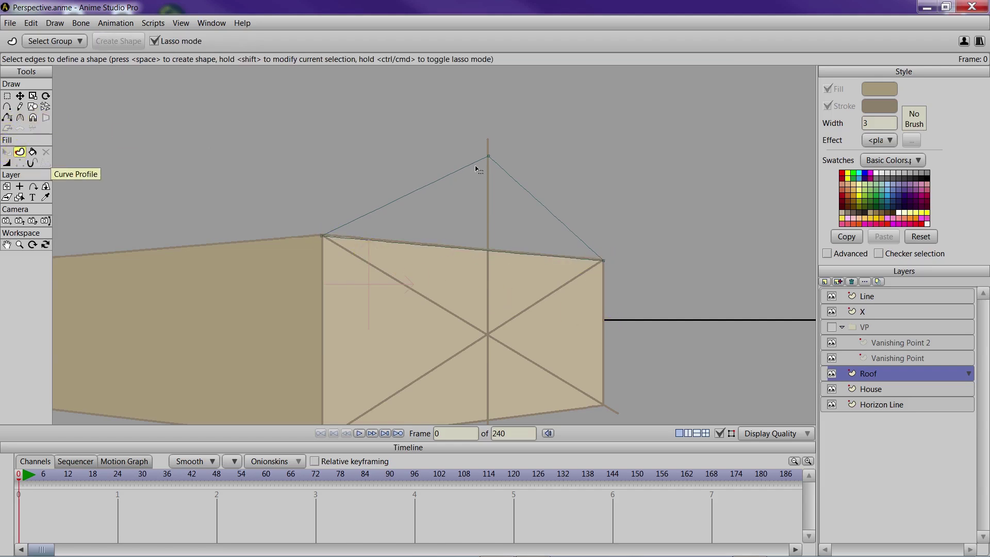
pyautogui.moveTo(287, 215)
pyautogui.mouseDown()
pyautogui.moveTo(490, 139)
pyautogui.moveTo(664, 234)
pyautogui.moveTo(419, 133)
pyautogui.mouseUp()
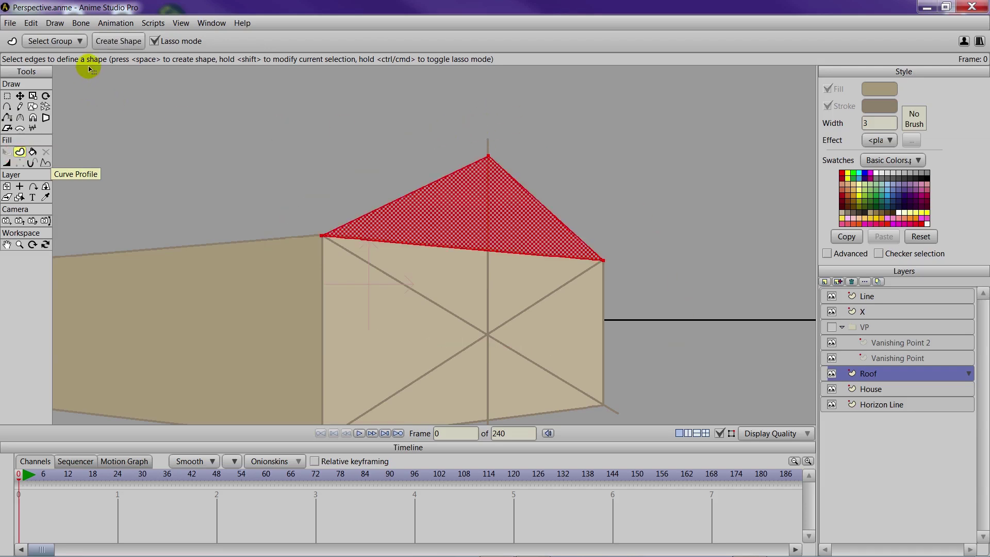
pyautogui.click(124, 41)
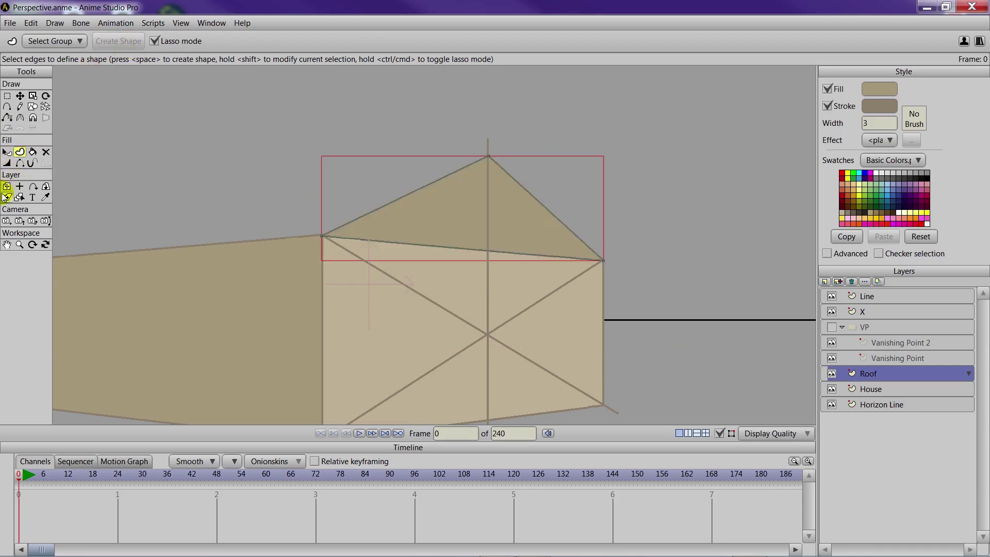
pyautogui.click(831, 297)
pyautogui.rightClick(832, 311)
pyautogui.click(833, 312)
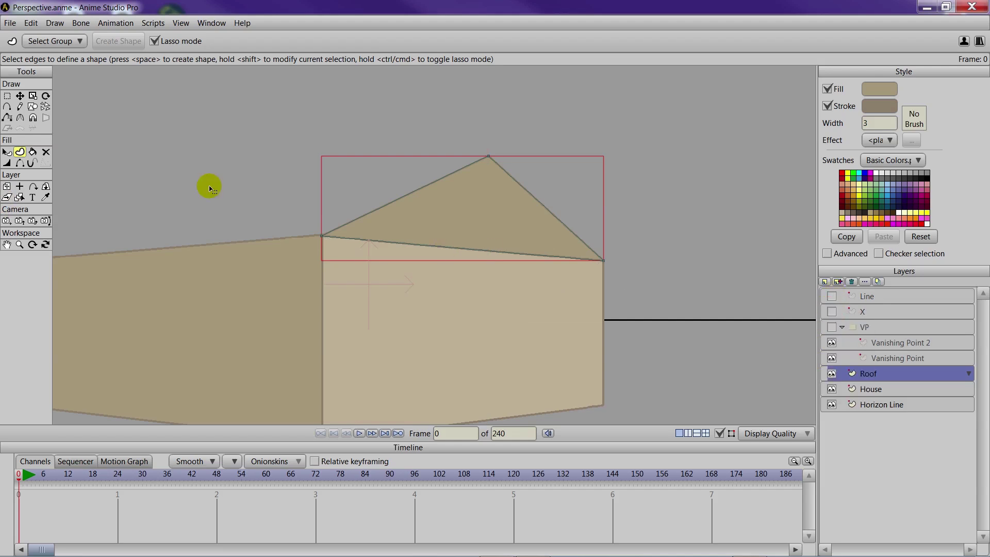
pyautogui.click(6, 152)
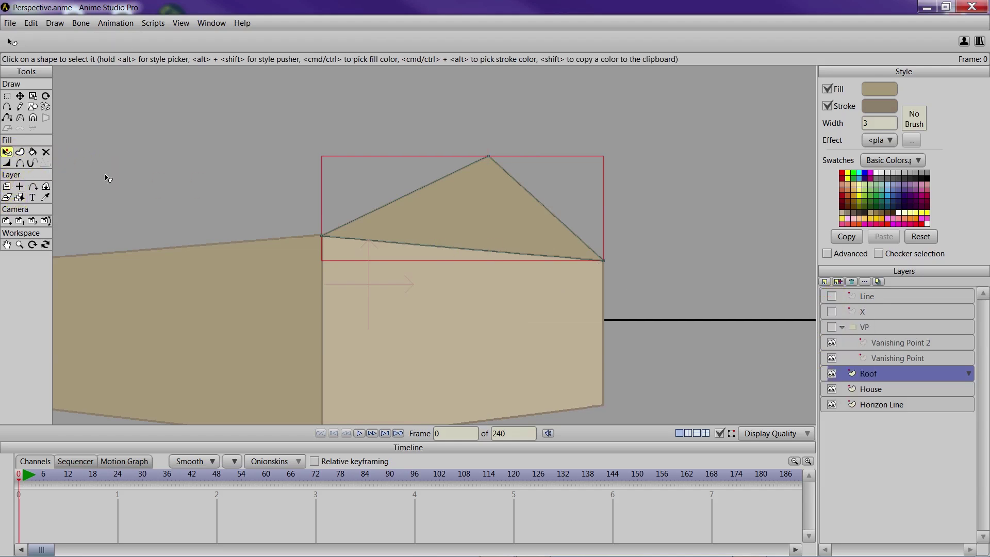
pyautogui.click(45, 197)
pyautogui.click(490, 340)
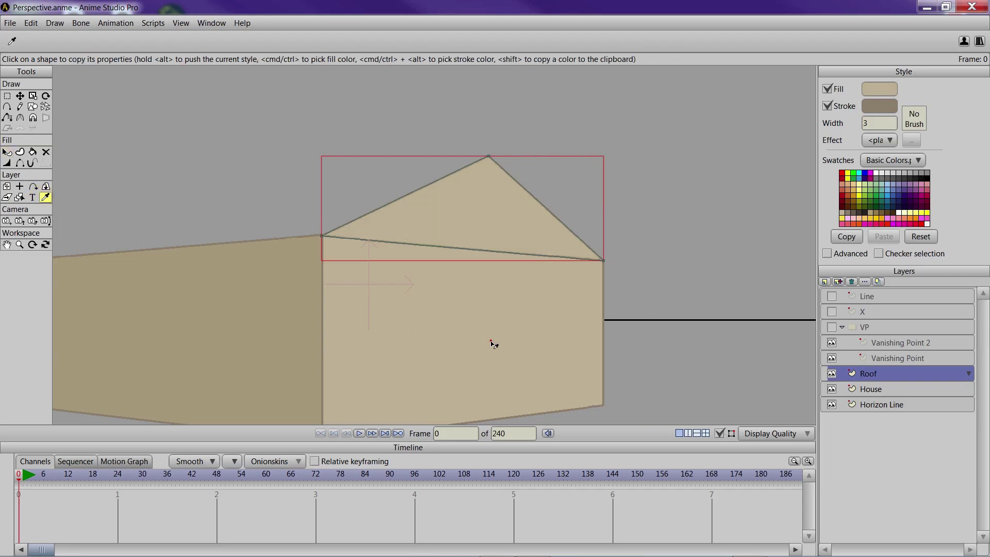
pyautogui.click(19, 162)
pyautogui.click(414, 245)
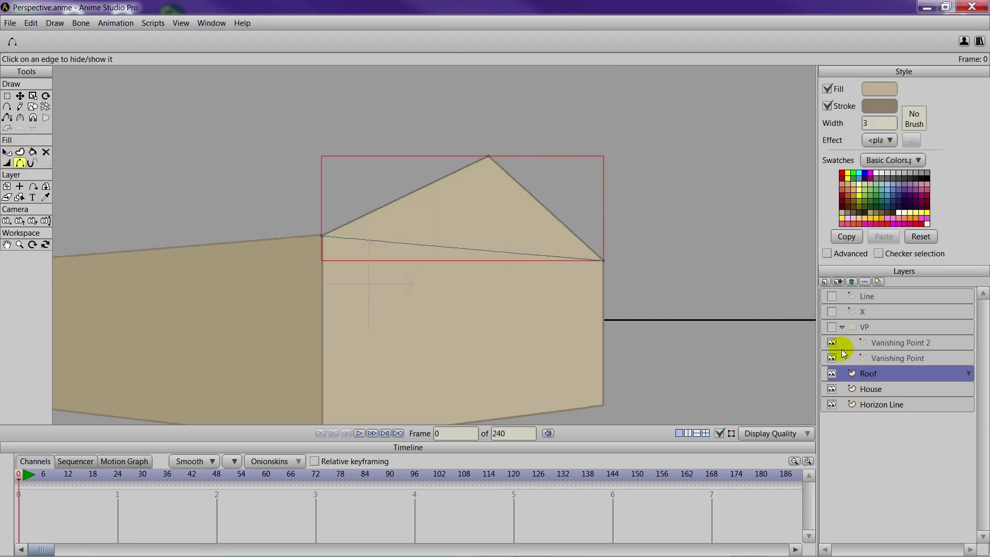
pyautogui.click(864, 389)
pyautogui.scroll(3, 617, 335)
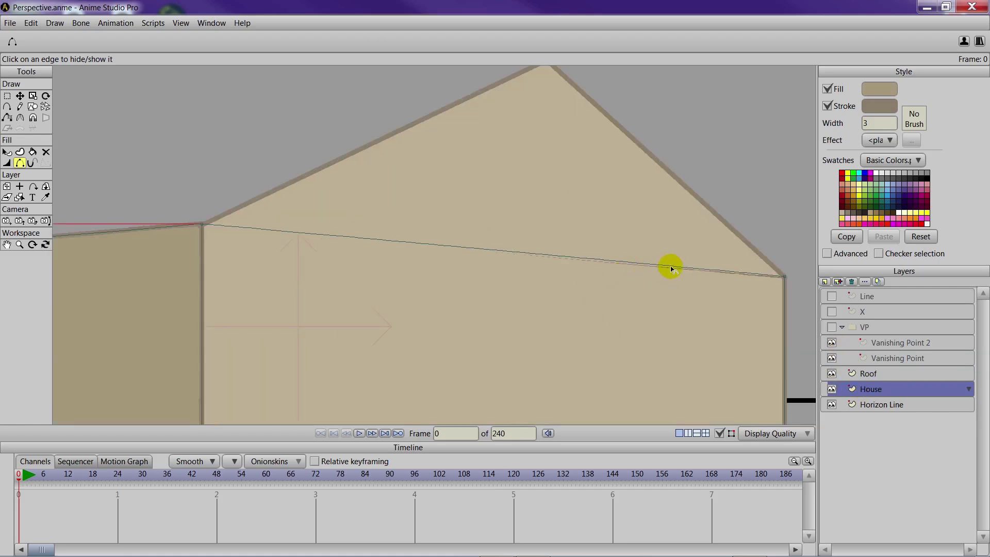
pyautogui.scroll(-5, 663, 283)
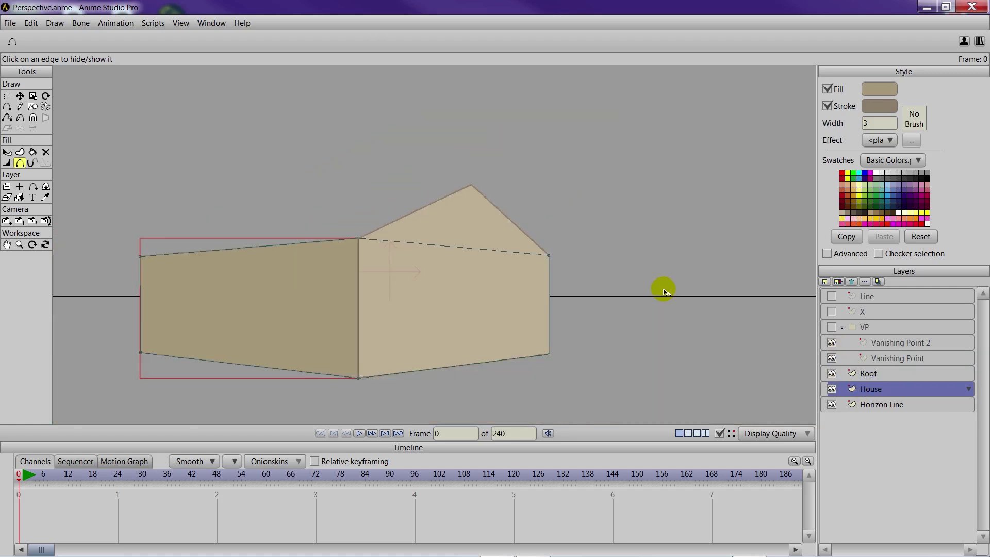
pyautogui.hotkey('ctrl', 'r')
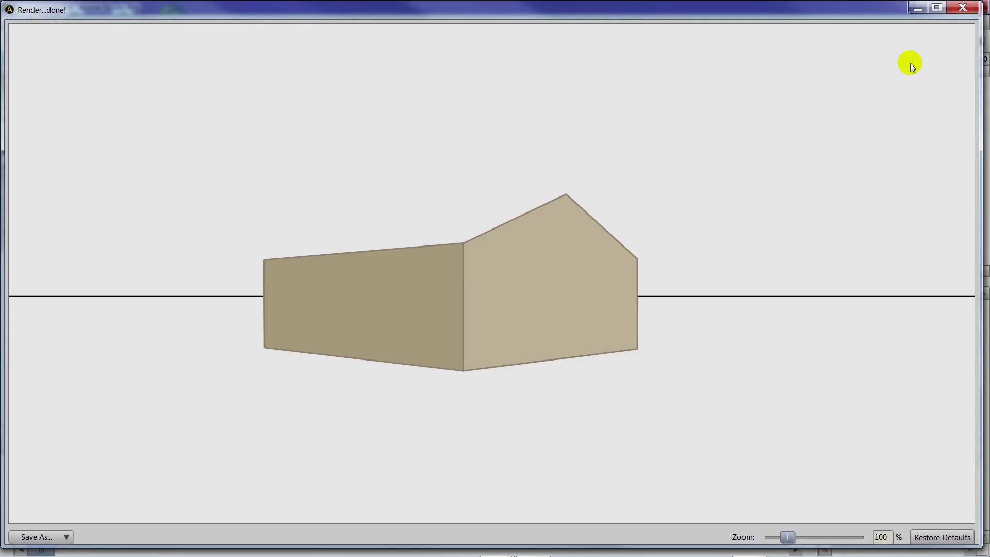
pyautogui.click(963, 7)
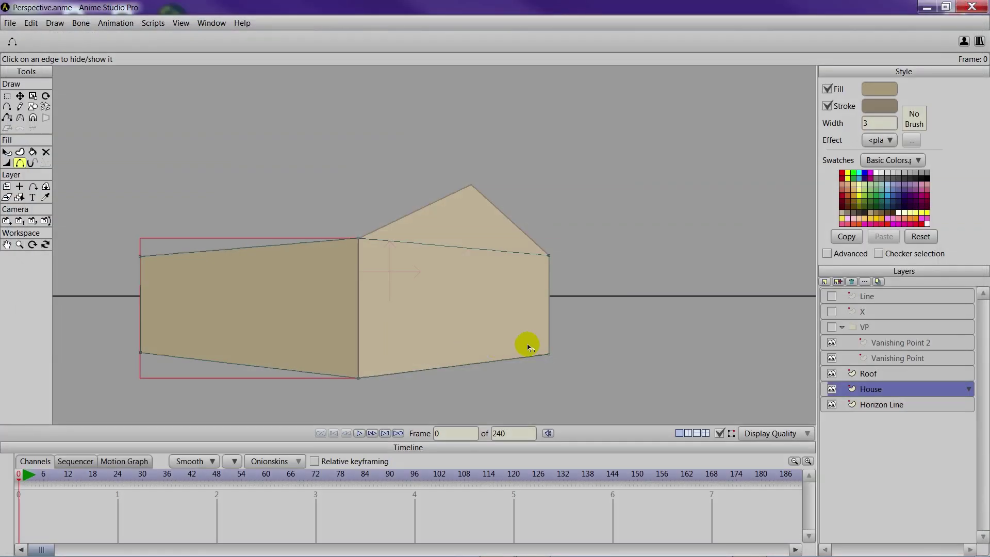
# Show the vanishing-point guide layers and select the Vanishing Point layer.
pyautogui.moveTo(570, 348); pyautogui.dragTo(623, 342)
pyautogui.click(900, 380)
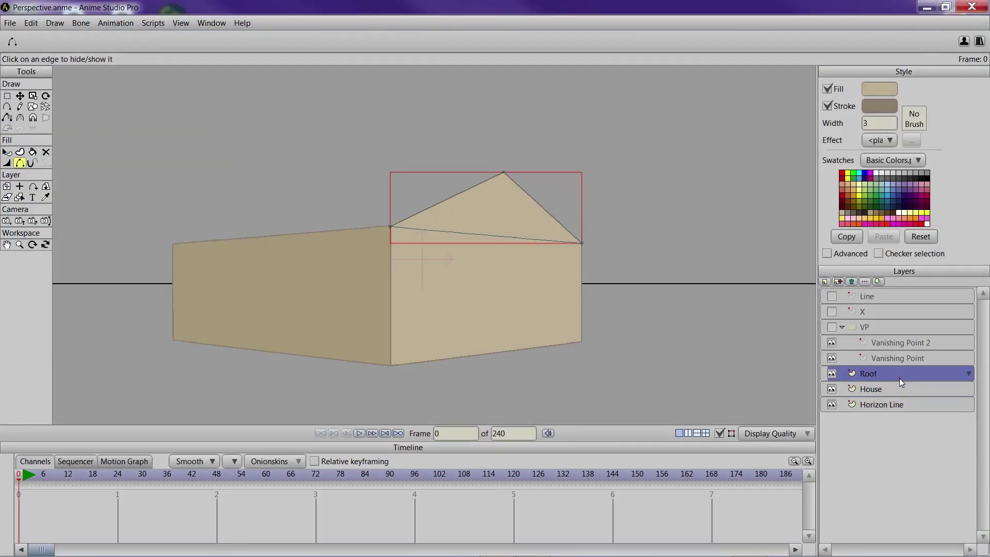
pyautogui.scroll(-3, 588, 299)
pyautogui.click(832, 327)
pyautogui.click(882, 344)
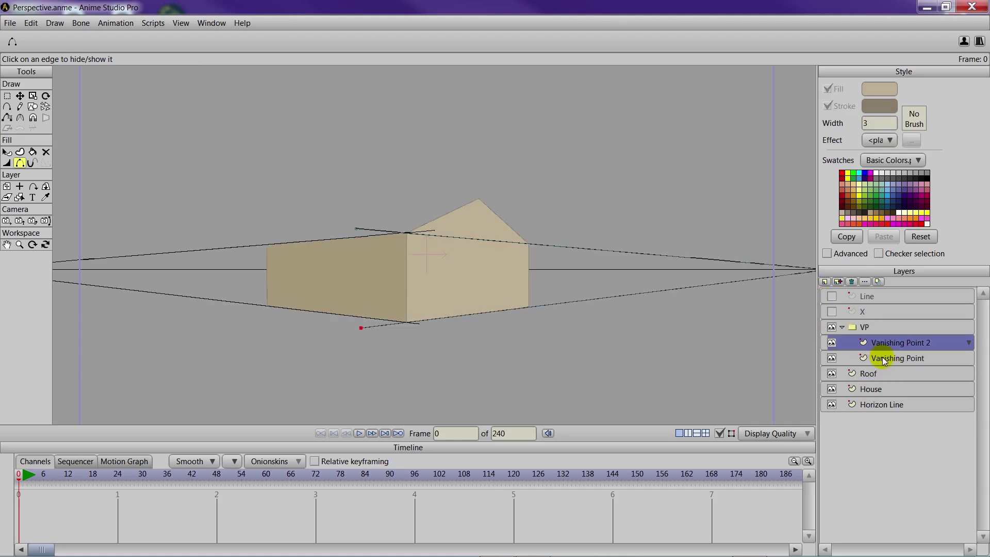
pyautogui.click(882, 359)
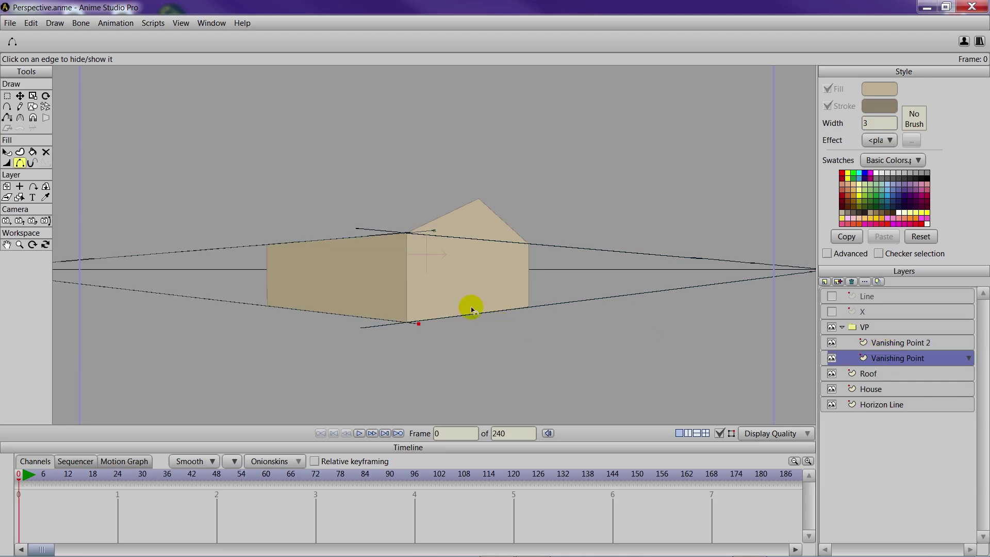
pyautogui.scroll(4, 437, 294)
# Move the guide endpoints so one runs through the roof peak and one along the left wall's top.
pyautogui.click(19, 95)
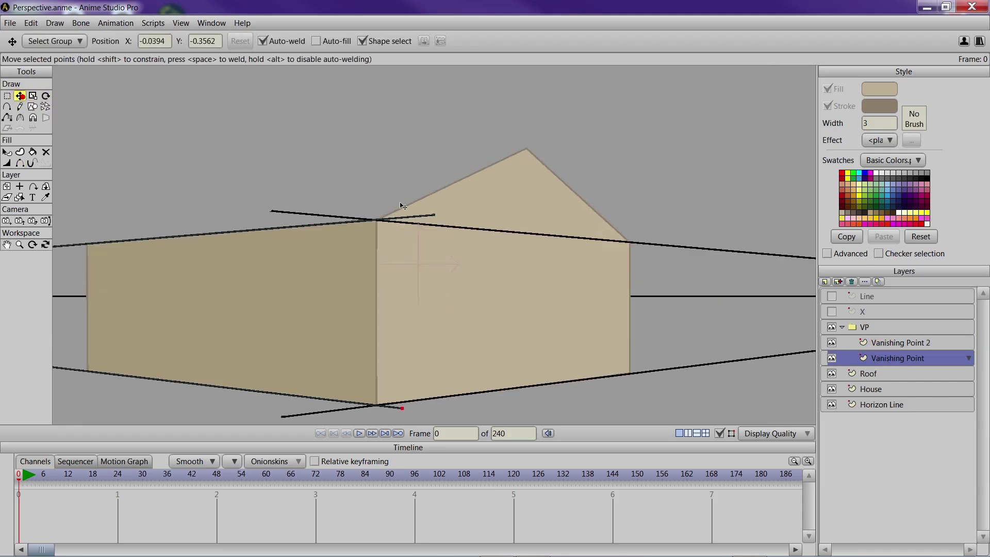
pyautogui.click(433, 215)
pyautogui.moveTo(433, 215); pyautogui.dragTo(550, 142)
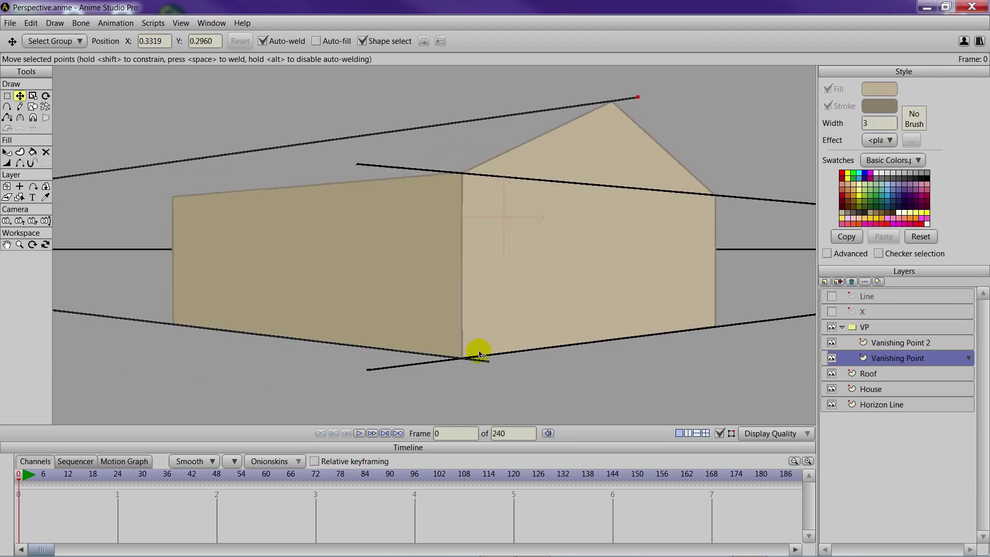
pyautogui.moveTo(490, 366); pyautogui.dragTo(485, 202)
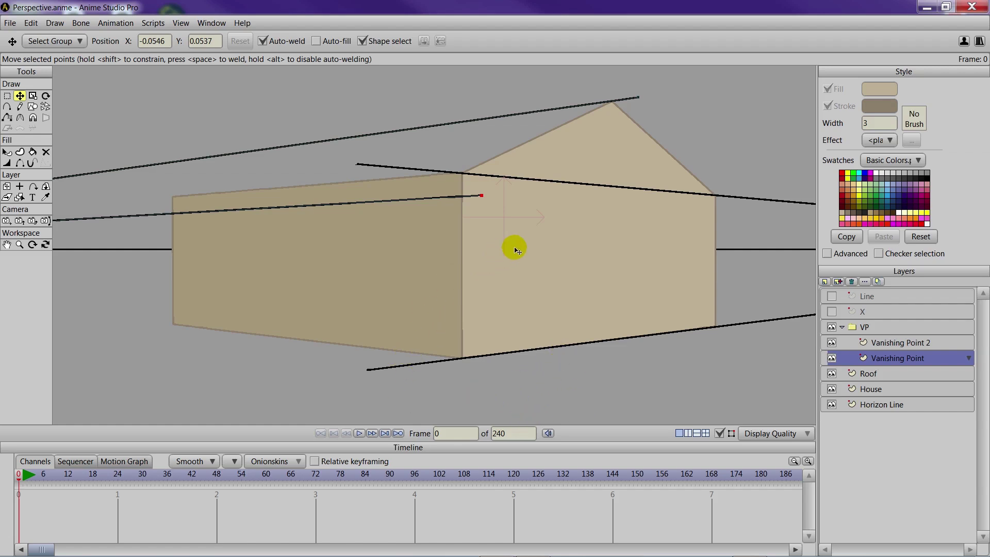
pyautogui.moveTo(461, 199); pyautogui.dragTo(594, 239)
pyautogui.click(879, 370)
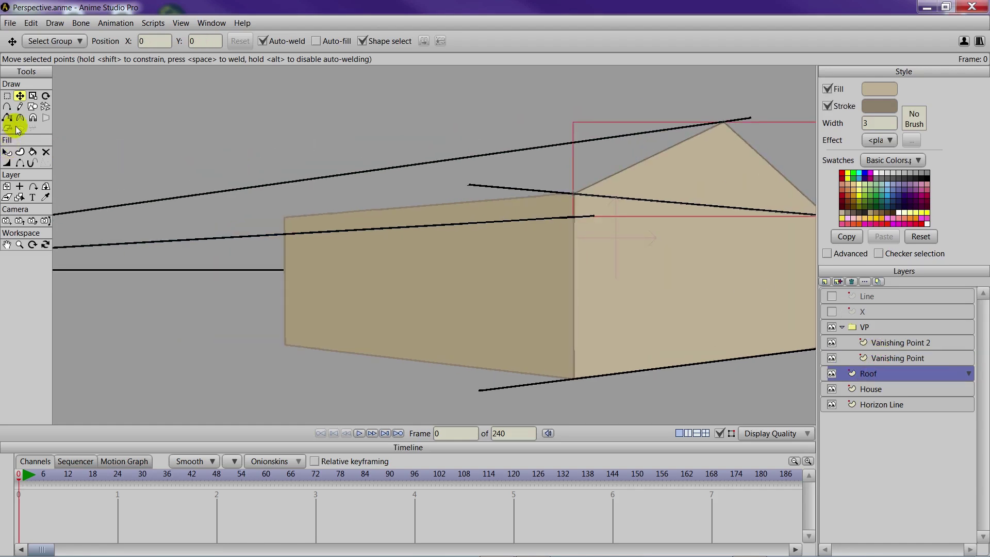
# Outline a roof slope running left from the peak to the front eave and fill it as a shape.
pyautogui.click(8, 107)
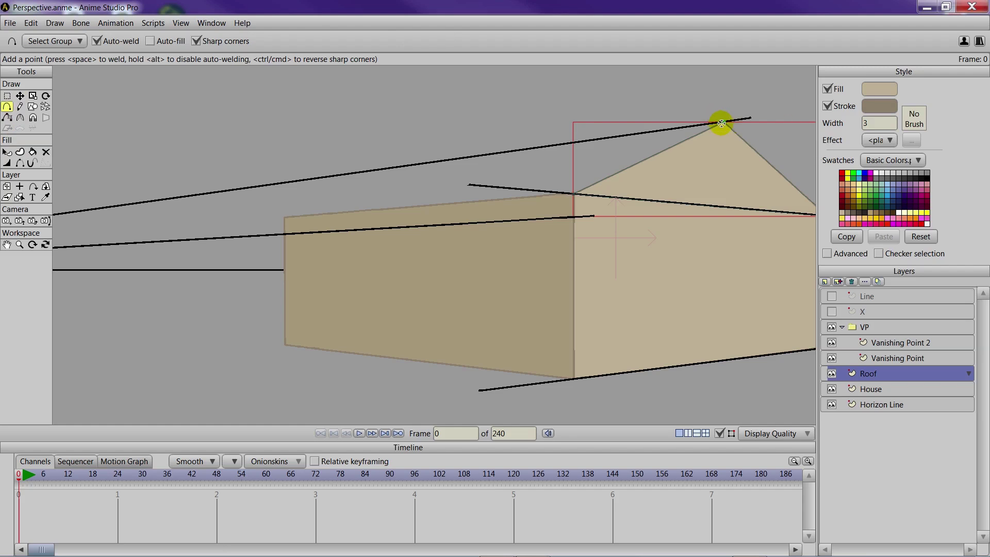
pyautogui.moveTo(723, 122); pyautogui.dragTo(283, 183)
pyautogui.moveTo(230, 218); pyautogui.dragTo(221, 219)
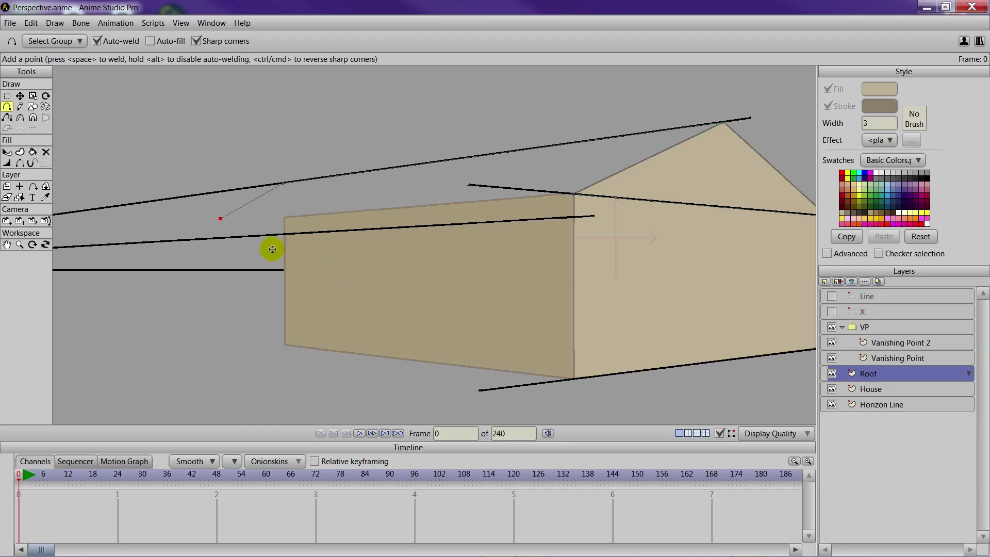
pyautogui.moveTo(220, 218); pyautogui.dragTo(572, 194)
pyautogui.click(19, 151)
pyautogui.moveTo(377, 109)
pyautogui.mouseDown()
pyautogui.moveTo(299, 126)
pyautogui.moveTo(312, 272)
pyautogui.moveTo(699, 234)
pyautogui.moveTo(799, 153)
pyautogui.moveTo(775, 119)
pyautogui.moveTo(356, 113)
pyautogui.mouseUp()
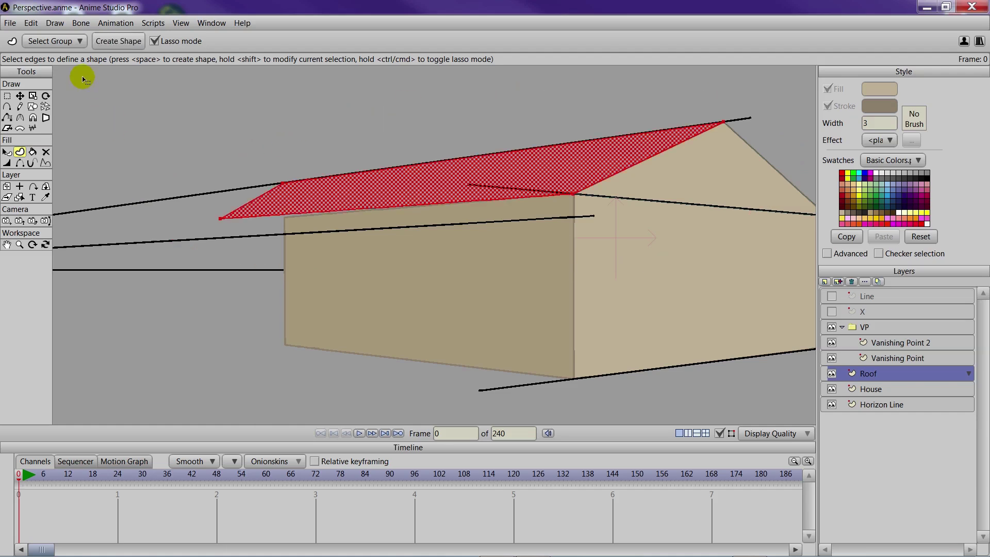
pyautogui.click(115, 41)
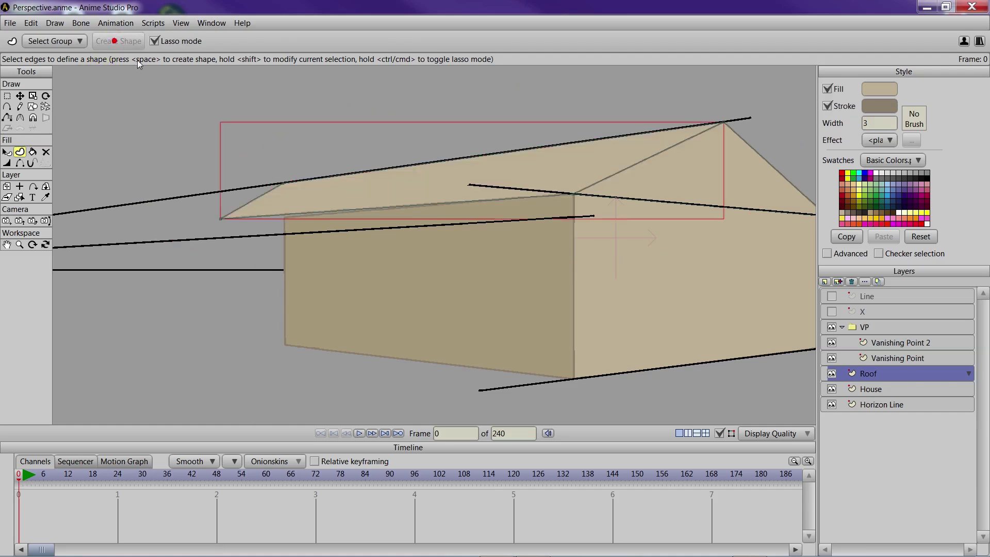
# Fill the left roof slope with the darker tan B3A68B.
pyautogui.click(7, 152)
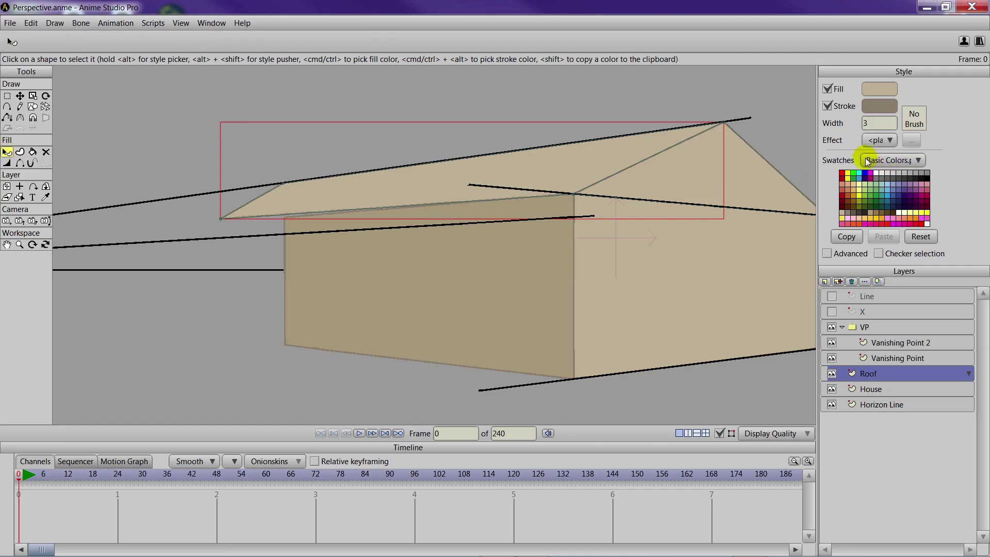
pyautogui.click(877, 96)
pyautogui.click(729, 191)
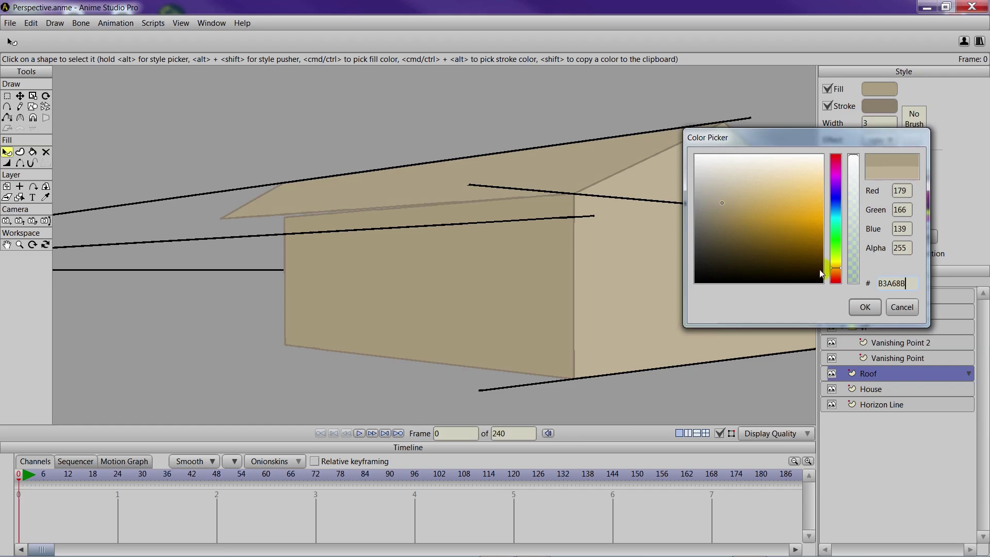
pyautogui.click(864, 307)
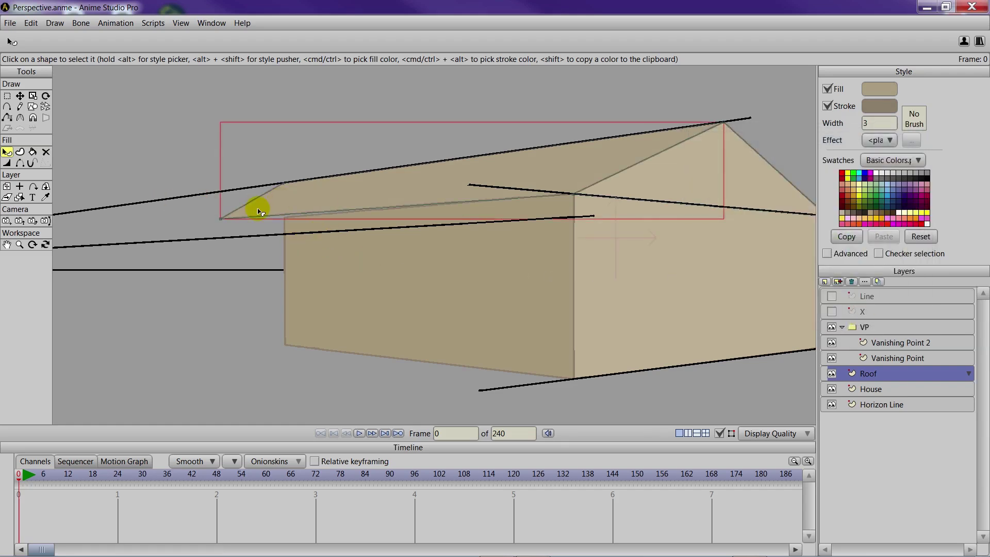
pyautogui.click(899, 358)
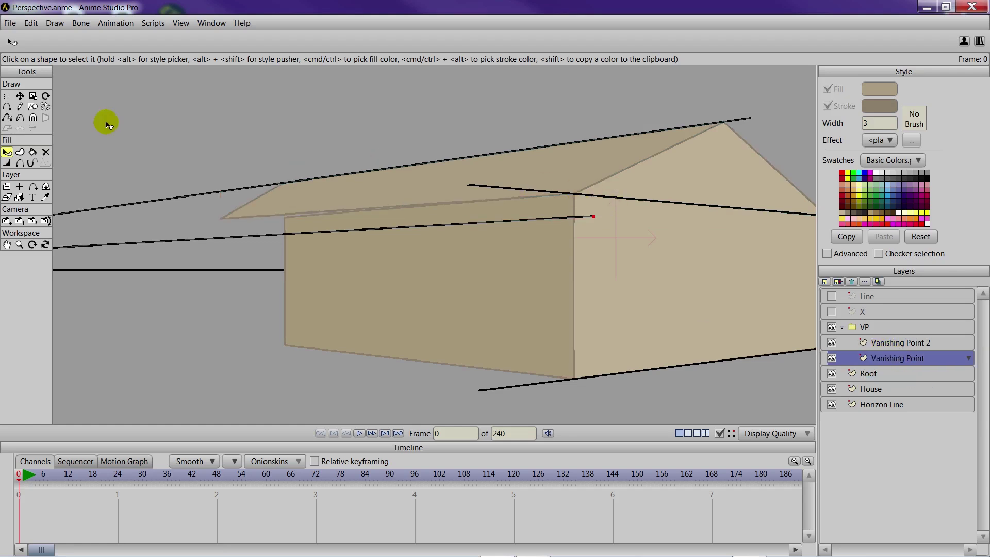
# Slide the roof's front eave corner left along the guide to X -1.0234, Y 0.0315, then hide guides.
pyautogui.click(20, 96)
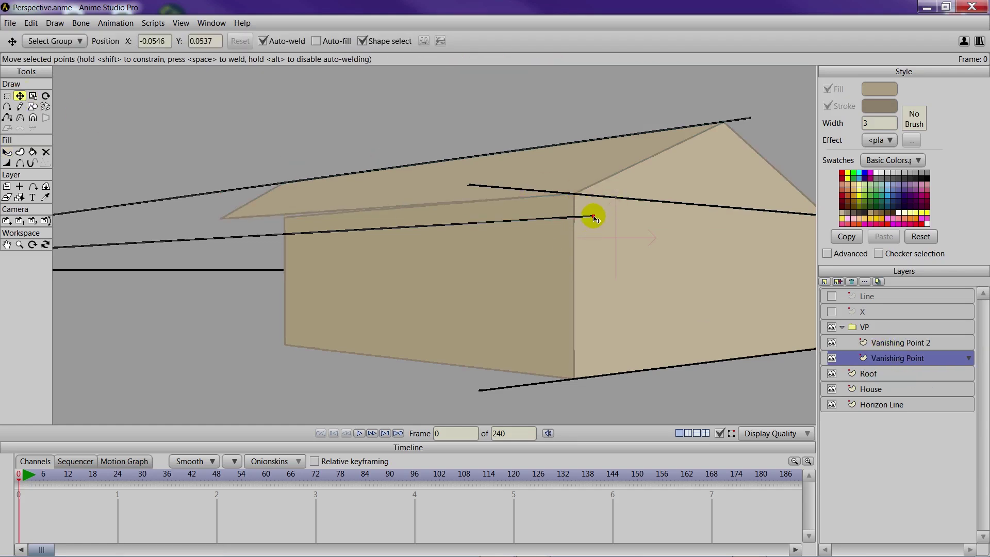
pyautogui.moveTo(594, 217); pyautogui.dragTo(590, 195)
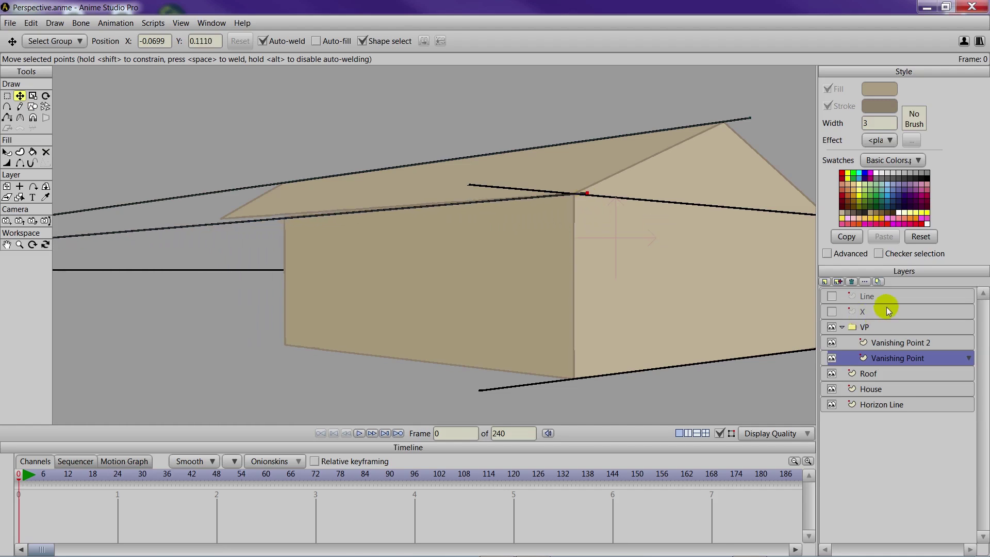
pyautogui.click(892, 373)
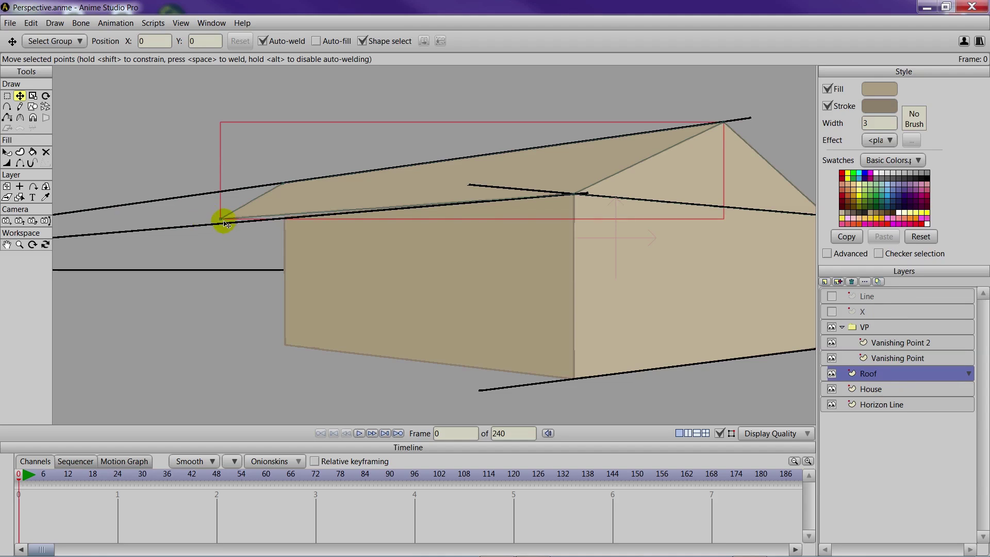
pyautogui.moveTo(222, 222); pyautogui.dragTo(220, 228)
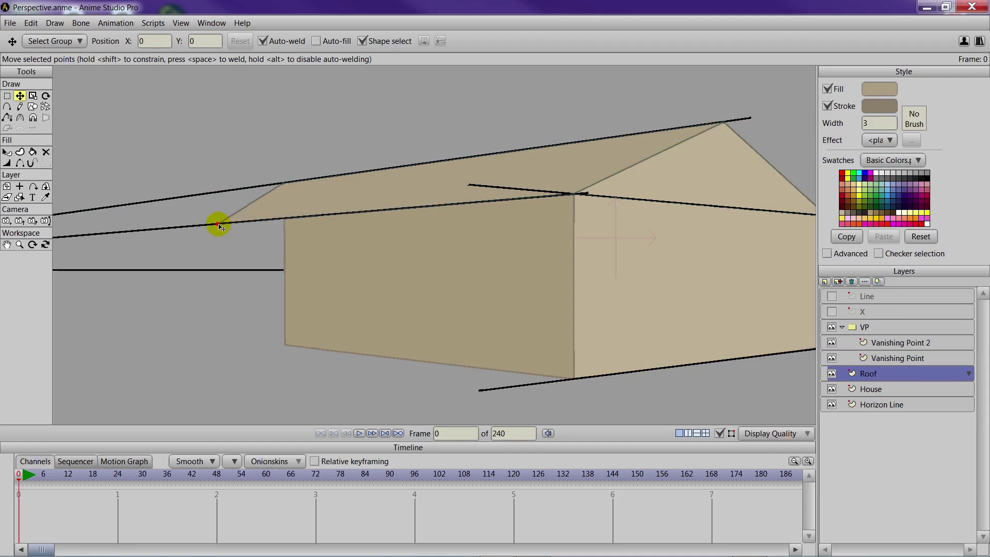
pyautogui.moveTo(219, 225)
pyautogui.mouseDown()
pyautogui.moveTo(170, 231)
pyautogui.moveTo(202, 226)
pyautogui.mouseUp()
pyautogui.click(831, 327)
pyautogui.scroll(-3, 647, 287)
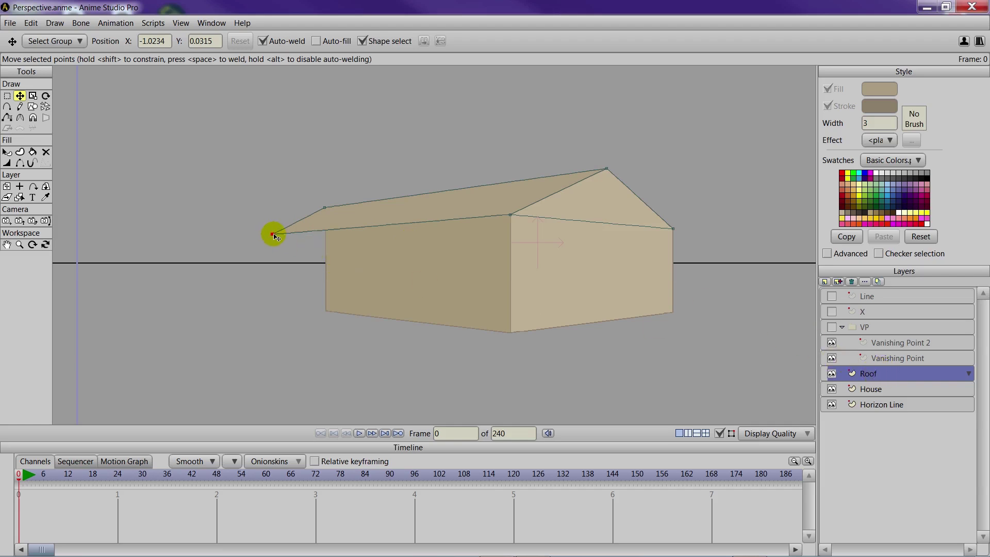
# Pull the roof's left corners back onto the perspective guides, ridge end at X -0.6136, Y 0.1650.
pyautogui.moveTo(275, 236); pyautogui.dragTo(315, 235)
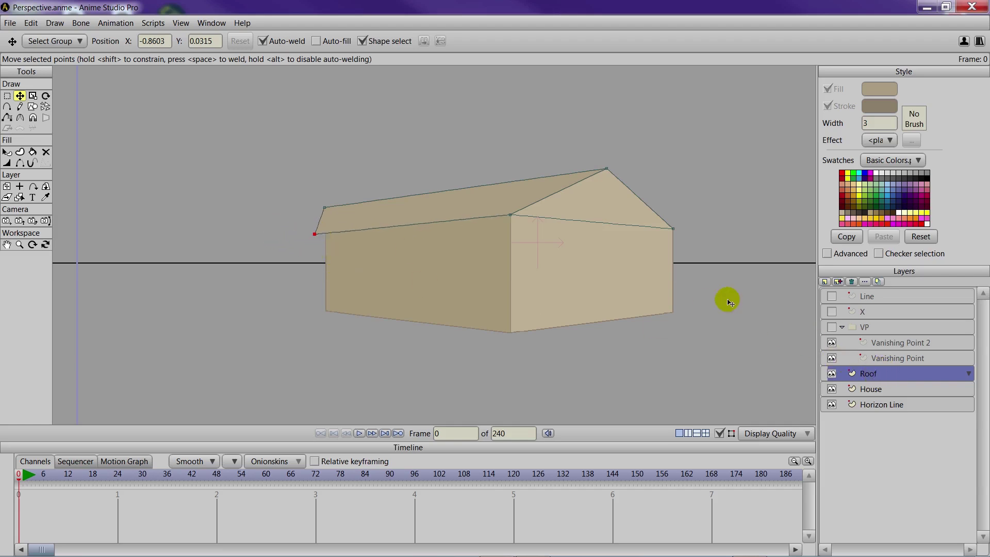
pyautogui.click(831, 327)
pyautogui.scroll(2, 557, 322)
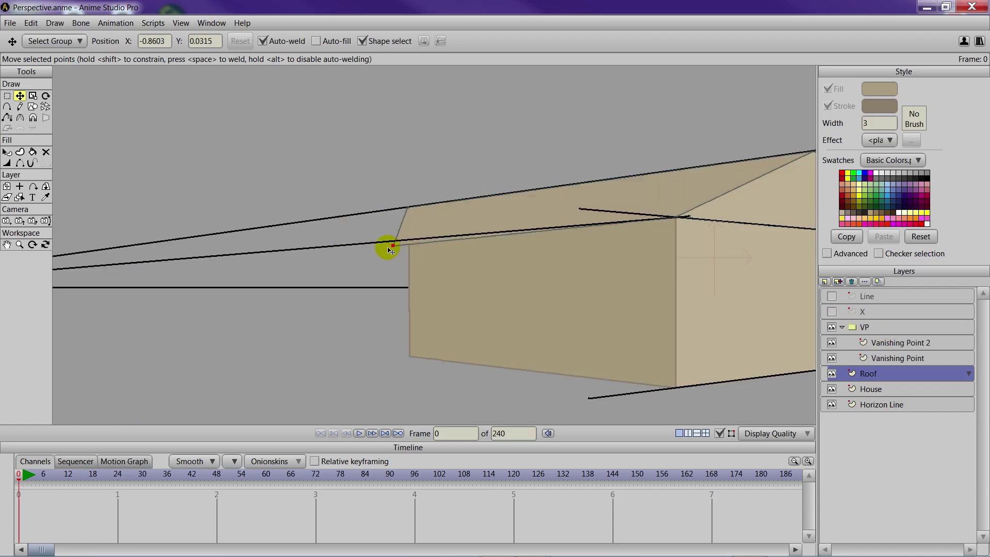
pyautogui.moveTo(395, 248); pyautogui.dragTo(411, 240)
pyautogui.moveTo(408, 205); pyautogui.dragTo(487, 199)
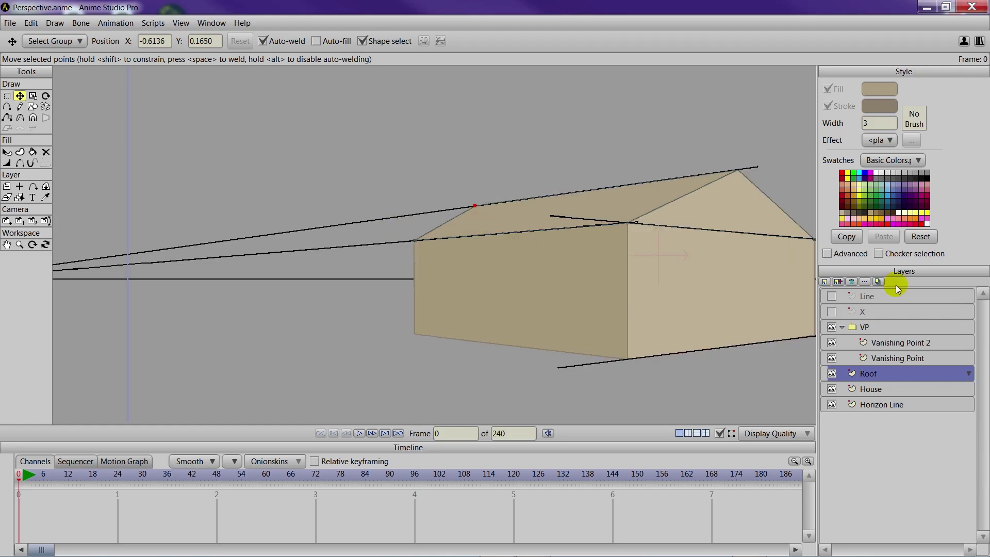
pyautogui.click(831, 327)
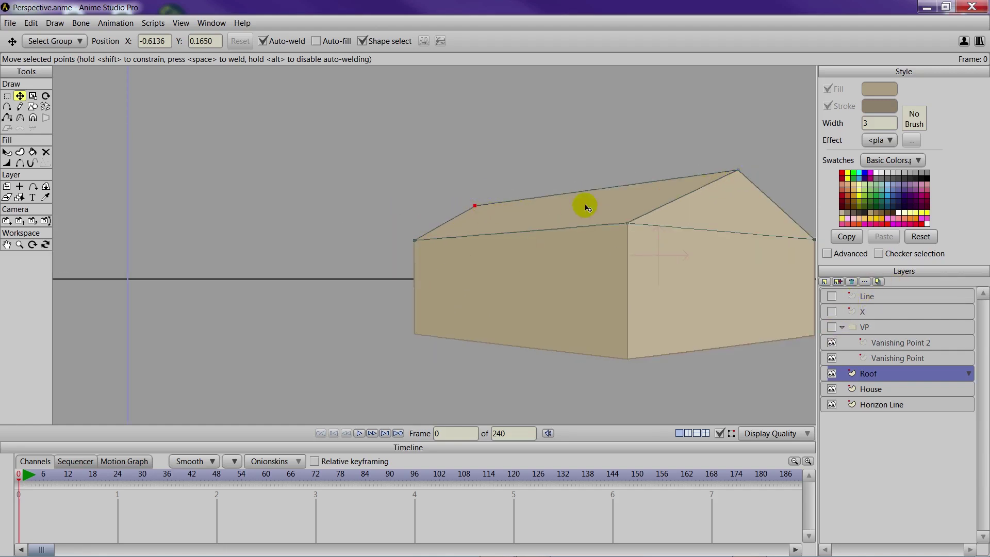
pyautogui.moveTo(729, 328); pyautogui.dragTo(613, 329)
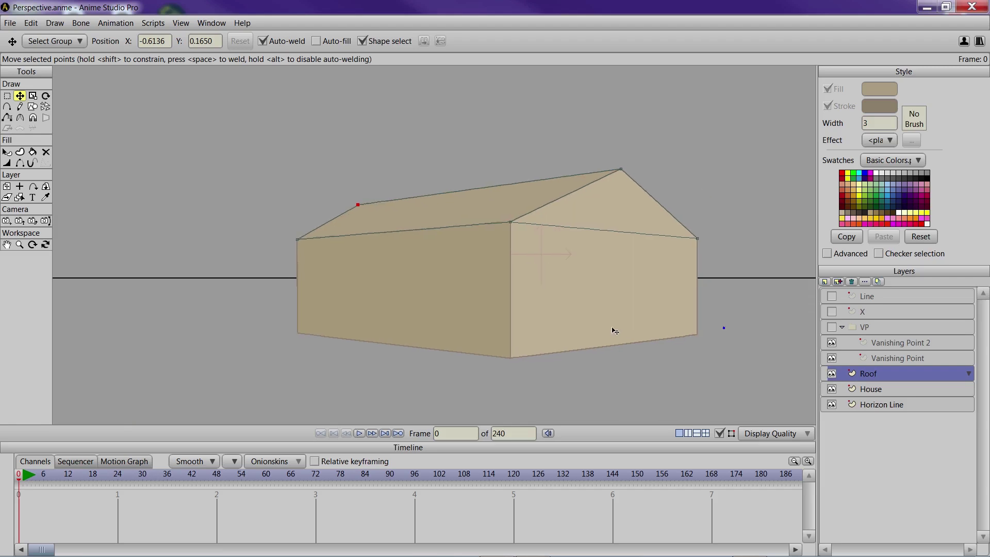